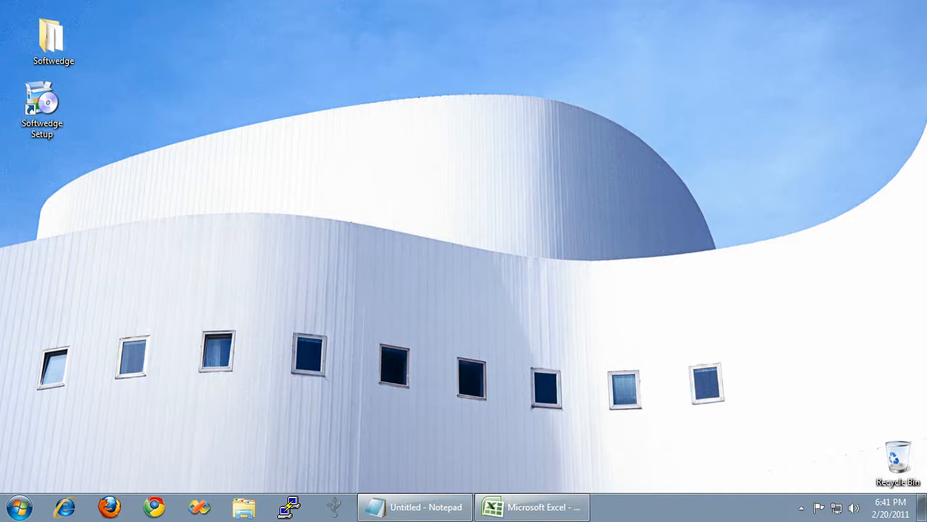
# - Launch the Softwedge Setup shortcut on the desktop and approve the installation of the SoftWedge application
pyautogui.click(41, 100)
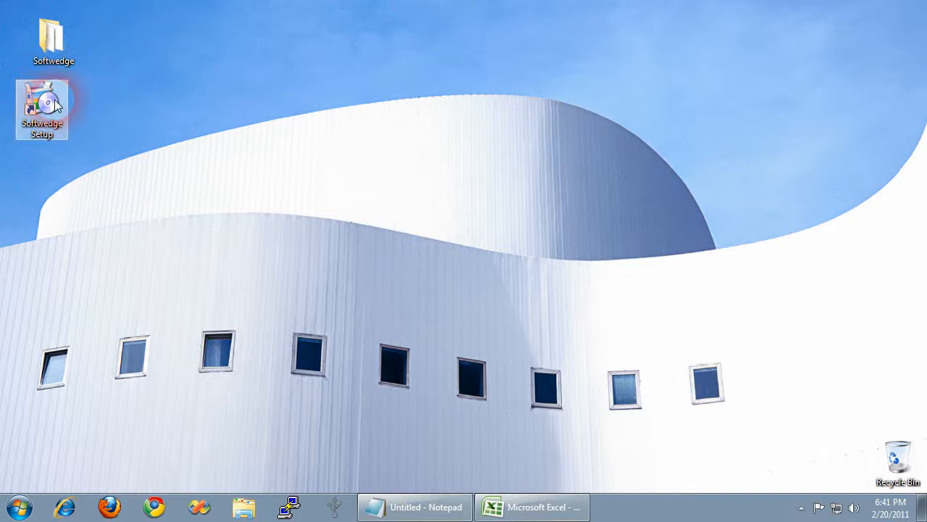
pyautogui.doubleClick(56, 106)
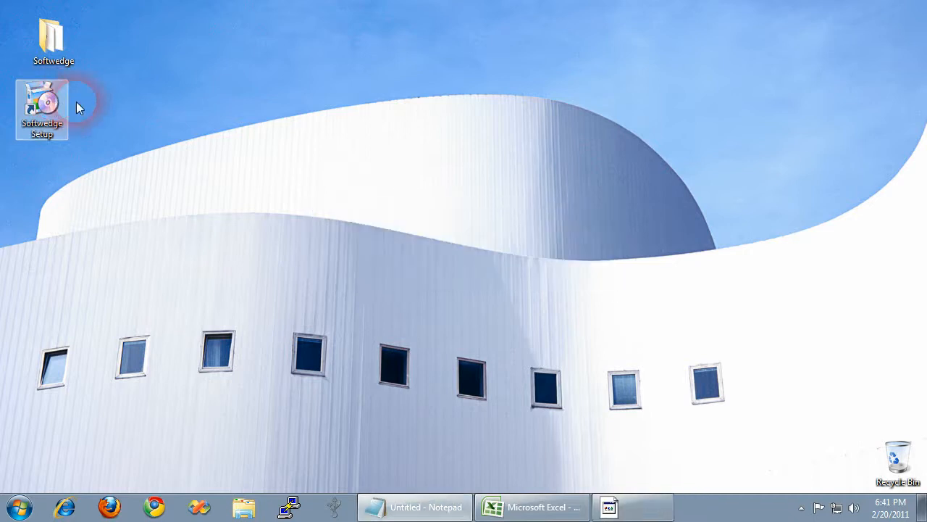
pyautogui.click(561, 305)
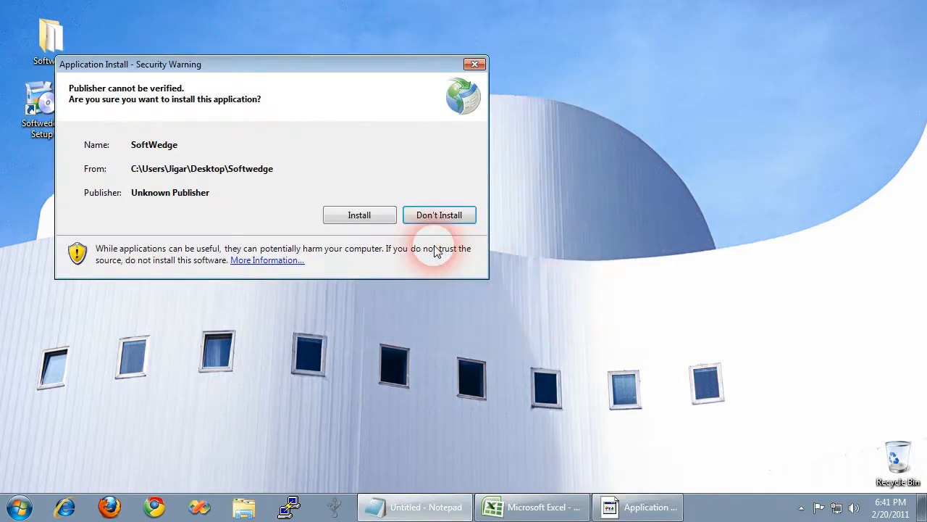
pyautogui.click(373, 218)
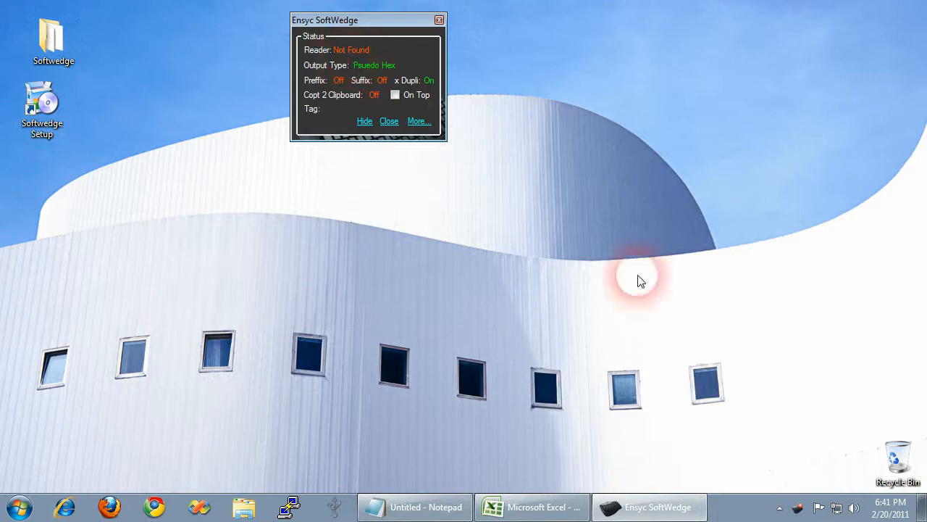
# - Hide the SoftWedge status window to the system tray, restore it from there, and check the tray's hidden icons
pyautogui.click(366, 122)
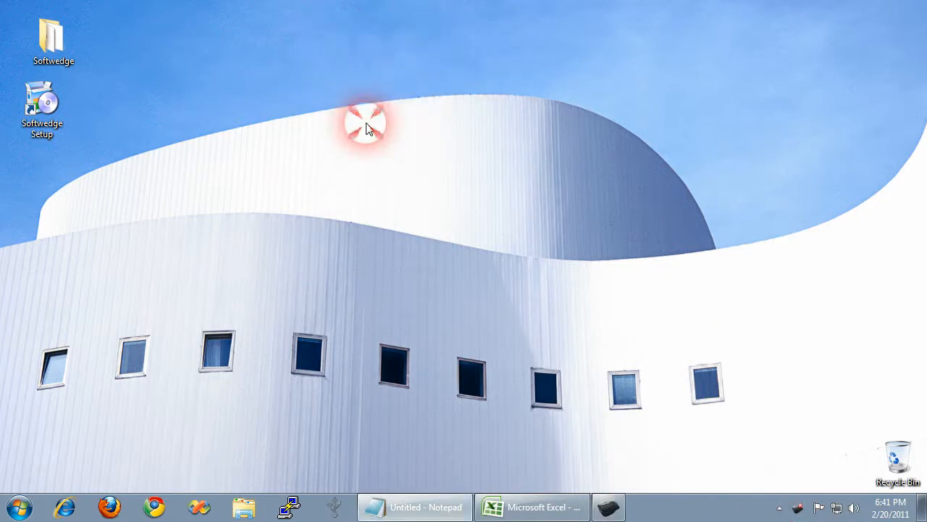
pyautogui.doubleClick(799, 511)
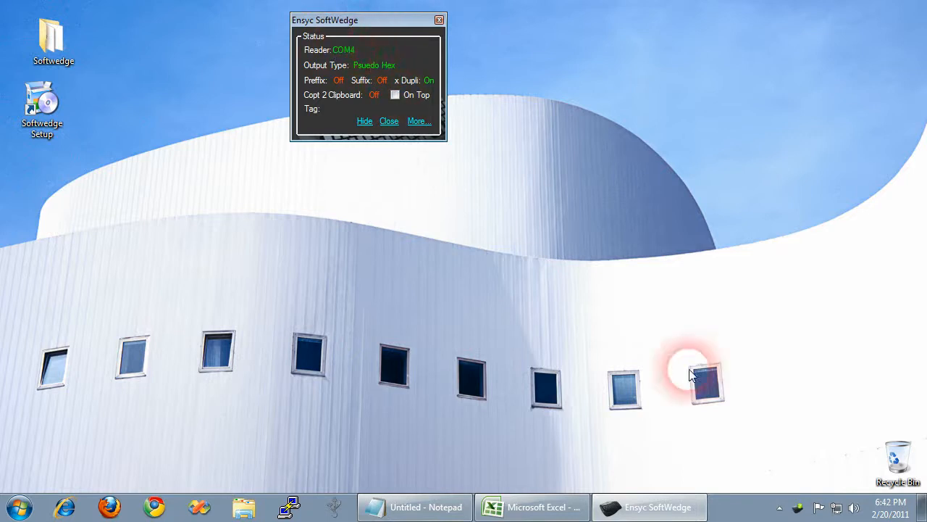
pyautogui.click(802, 508)
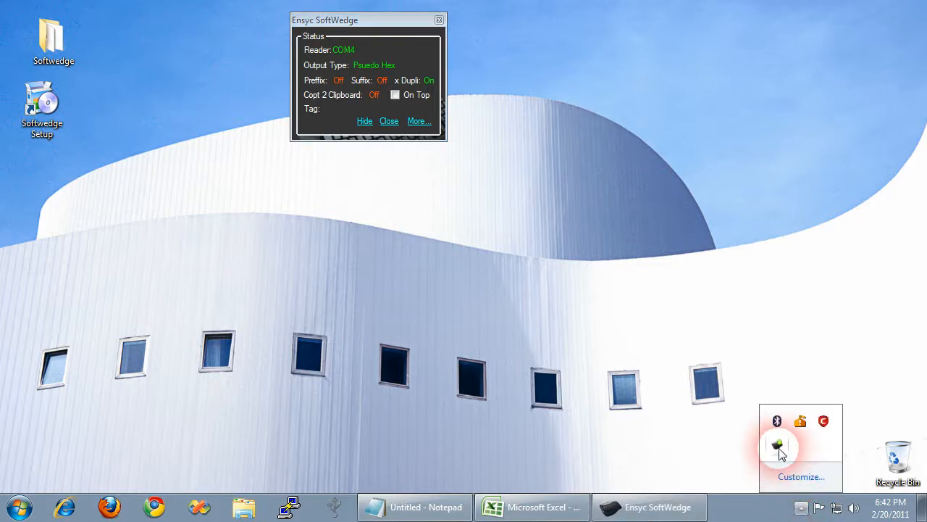
pyautogui.click(538, 235)
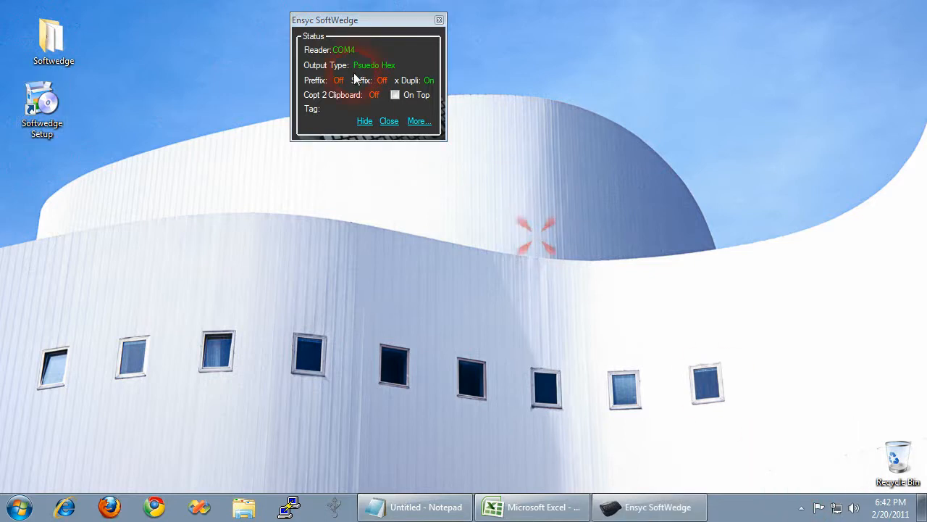
# - Expand the SoftWedge preferences and try the tag outputs Psuedo Hexadecimal with Space, Printable Text and Use Decoding DLL
pyautogui.click(345, 22)
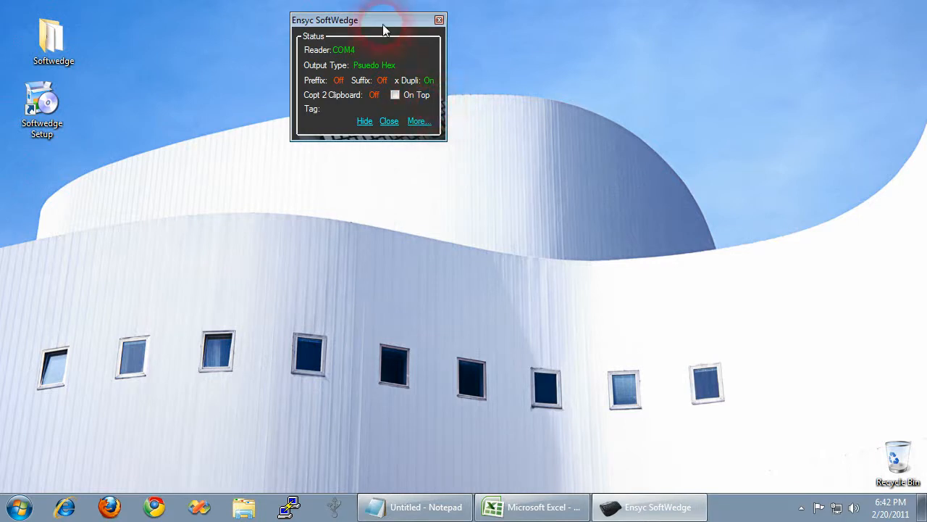
pyautogui.moveTo(383, 24)
pyautogui.mouseDown()
pyautogui.moveTo(474, 97)
pyautogui.moveTo(401, 25)
pyautogui.mouseUp()
pyautogui.click(496, 177)
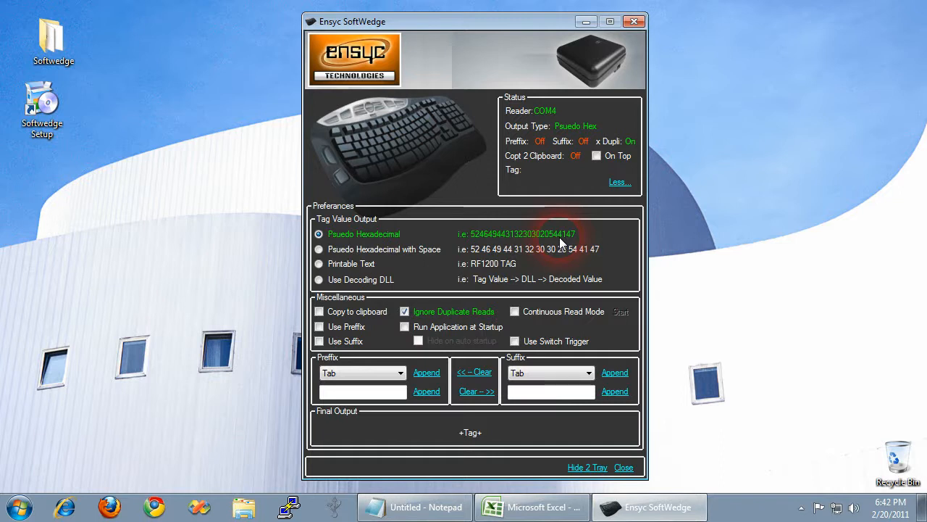
pyautogui.click(331, 251)
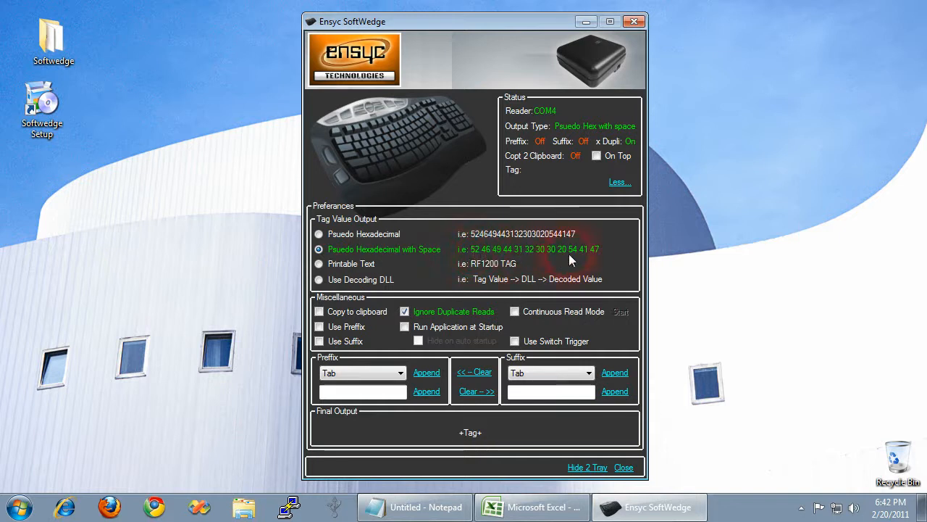
pyautogui.click(373, 264)
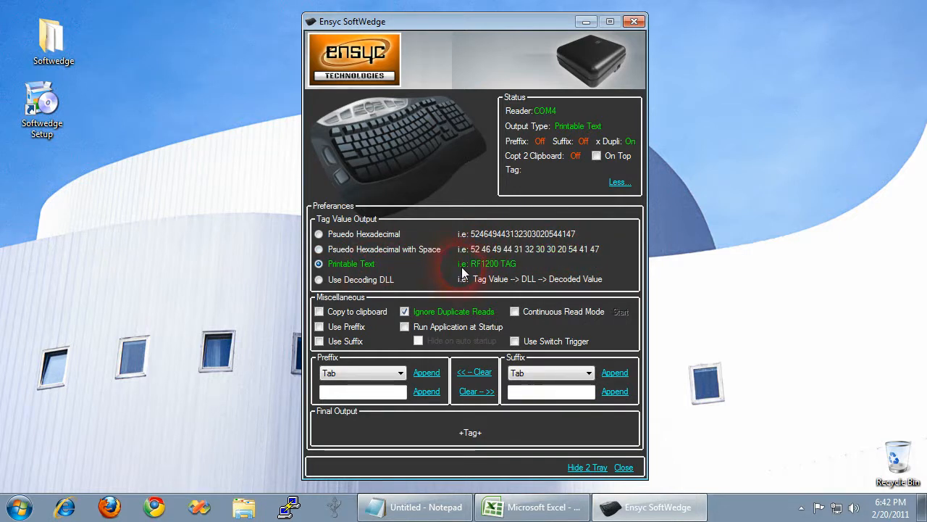
pyautogui.click(375, 281)
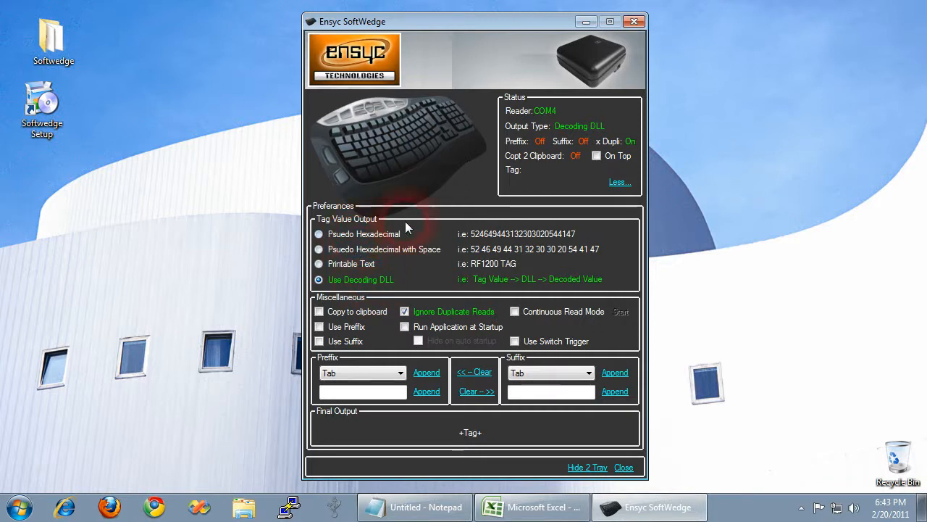
# - Collapse SoftWedge to its compact status view, enable On Top, and move the window toward the middle of the desktop
pyautogui.click(619, 182)
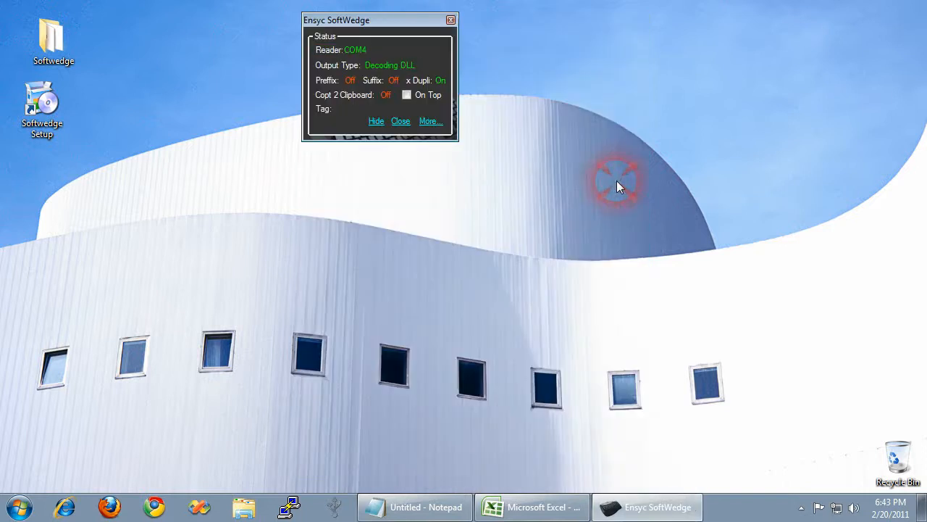
pyautogui.click(406, 94)
pyautogui.moveTo(395, 25); pyautogui.dragTo(421, 34)
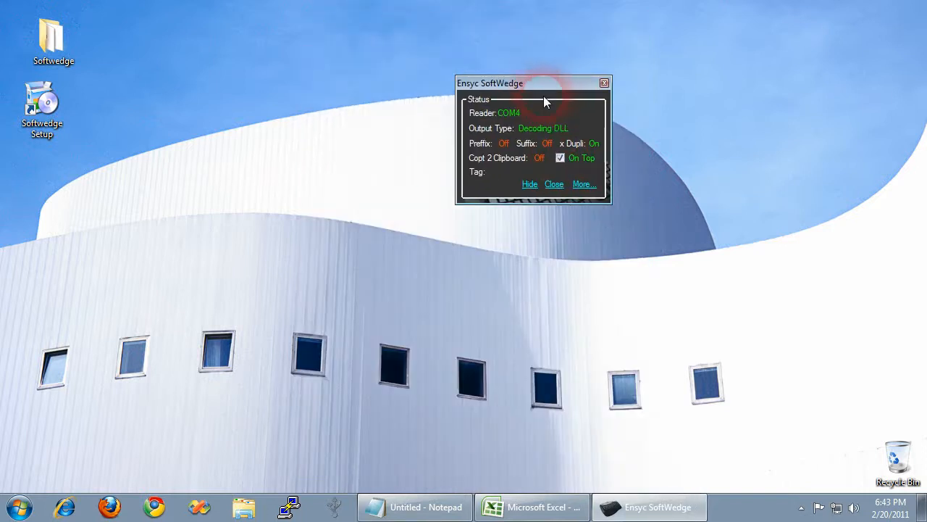
# - Set the tag output to Psuedo Hexadecimal with Space and switch to the blank Notepad document to receive a tag read
pyautogui.click(586, 187)
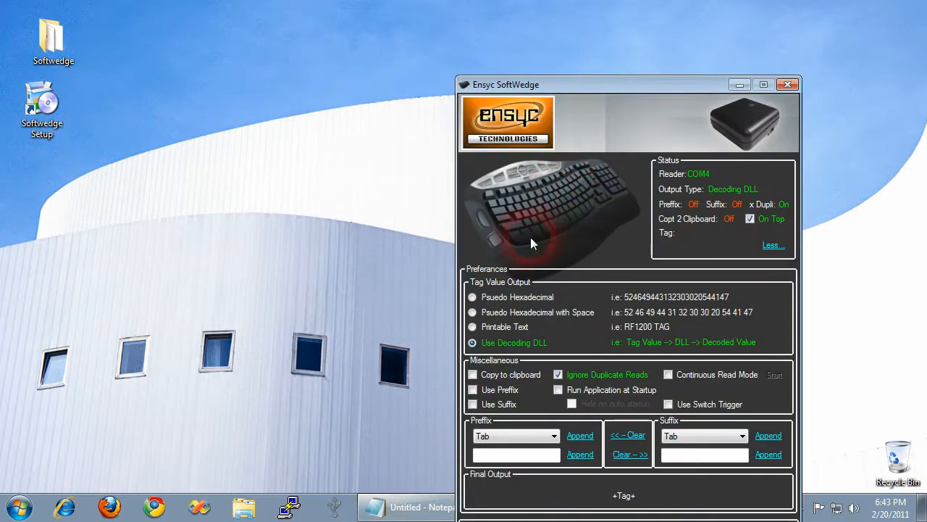
pyautogui.click(473, 312)
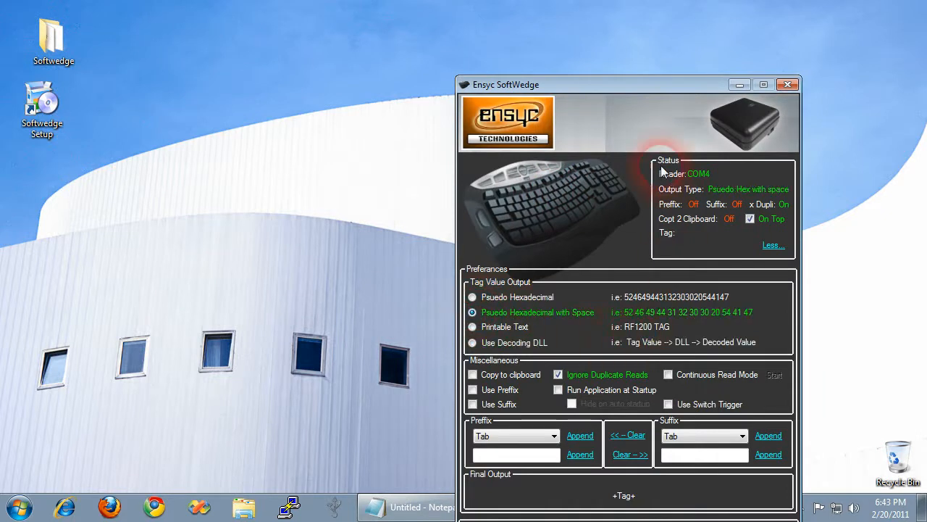
pyautogui.click(419, 505)
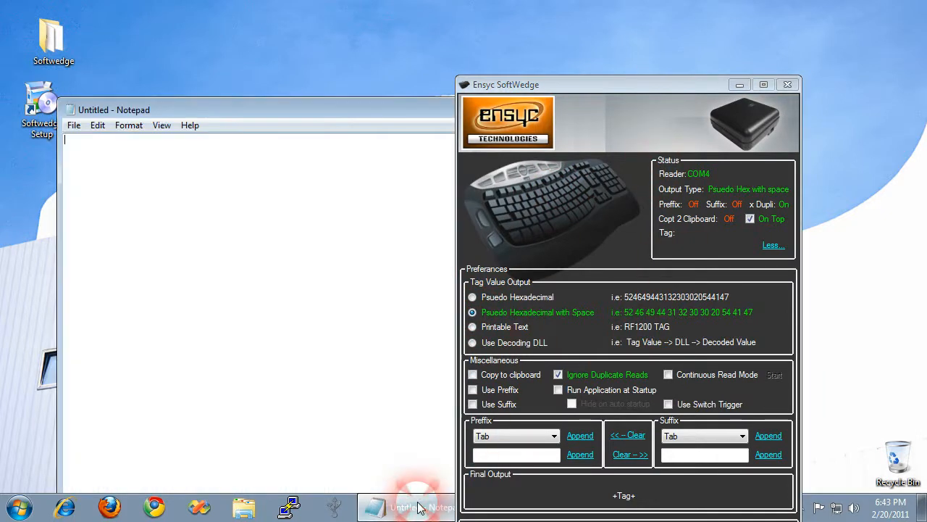
pyautogui.click(290, 173)
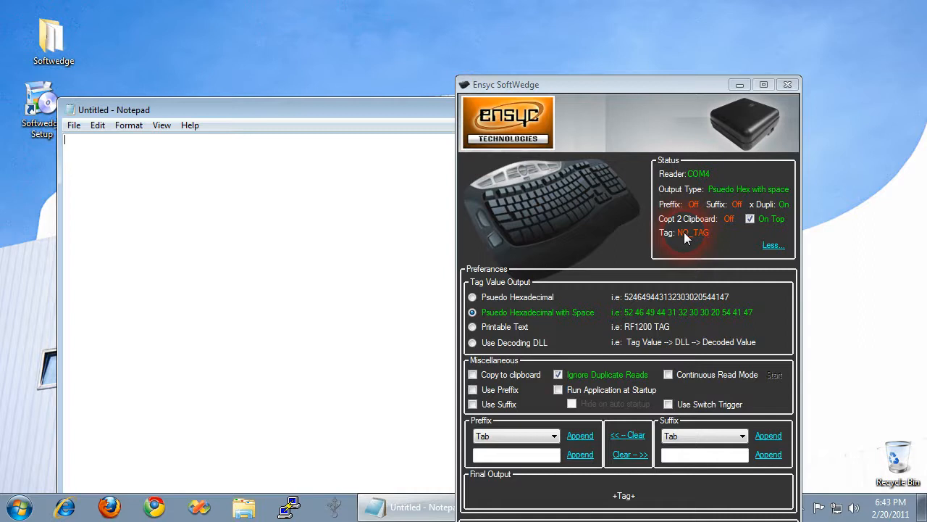
pyautogui.click(277, 209)
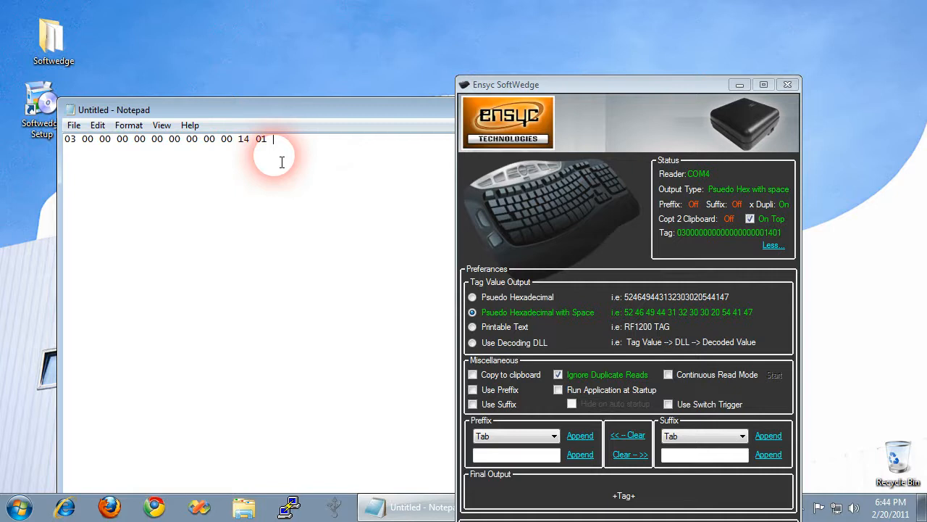
# - Test a repeated read of the same tag in Notepad, and turn off Ignore Duplicate Reads to receive repeated reads
pyautogui.click(557, 374)
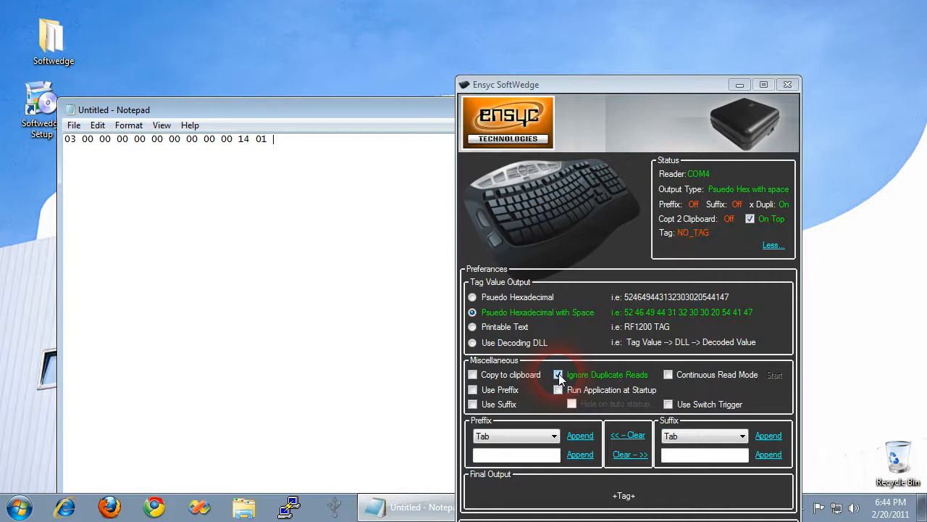
pyautogui.click(361, 254)
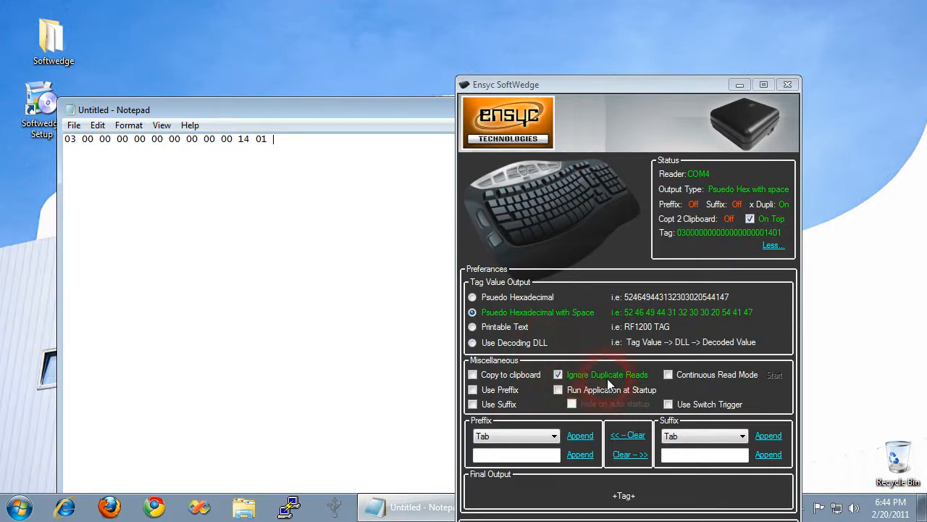
pyautogui.click(341, 184)
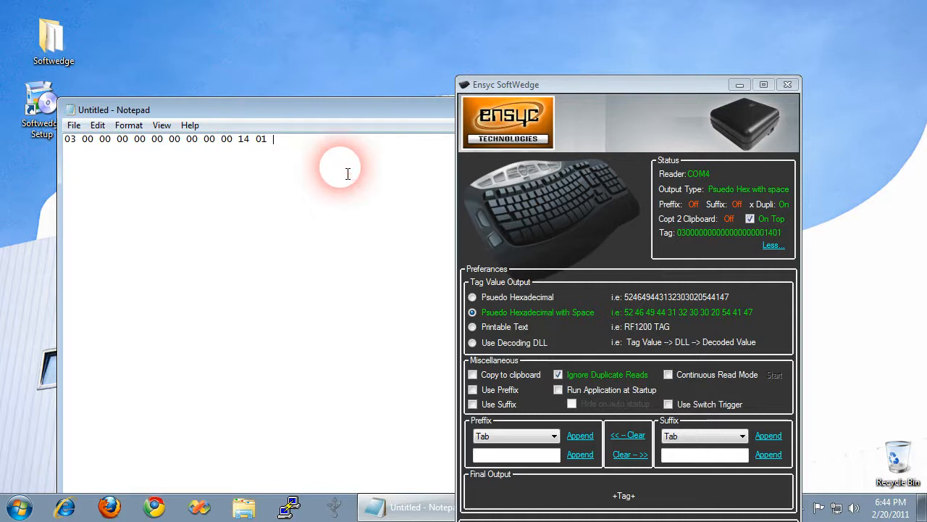
pyautogui.click(559, 374)
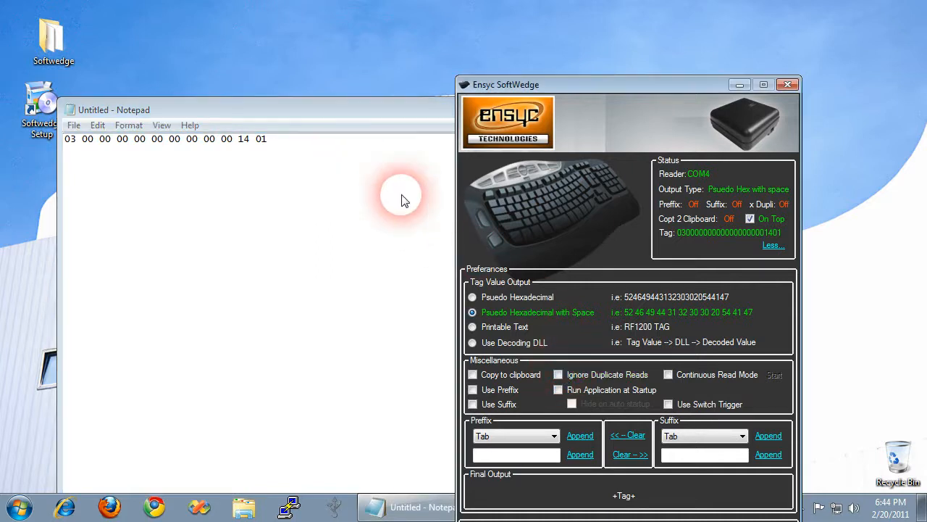
pyautogui.click(358, 155)
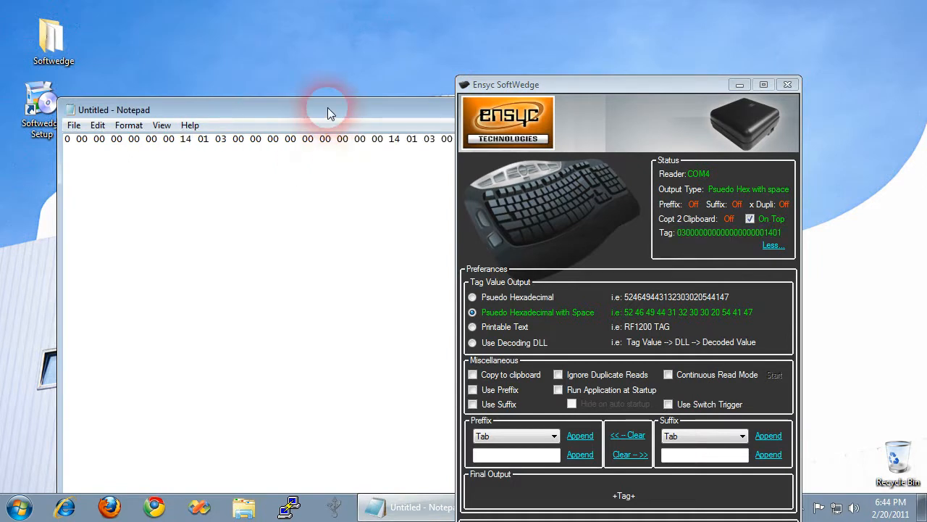
# - Move and narrow the Notepad window to sit beside SoftWedge, and insert a line break within the scanned tag text
pyautogui.moveTo(328, 107); pyautogui.dragTo(290, 74)
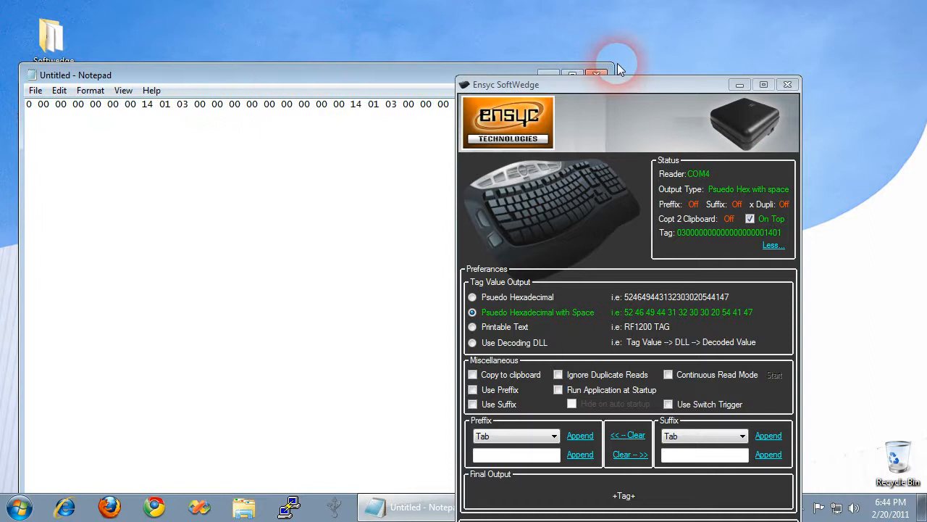
pyautogui.moveTo(612, 67); pyautogui.dragTo(424, 45)
pyautogui.click(340, 101)
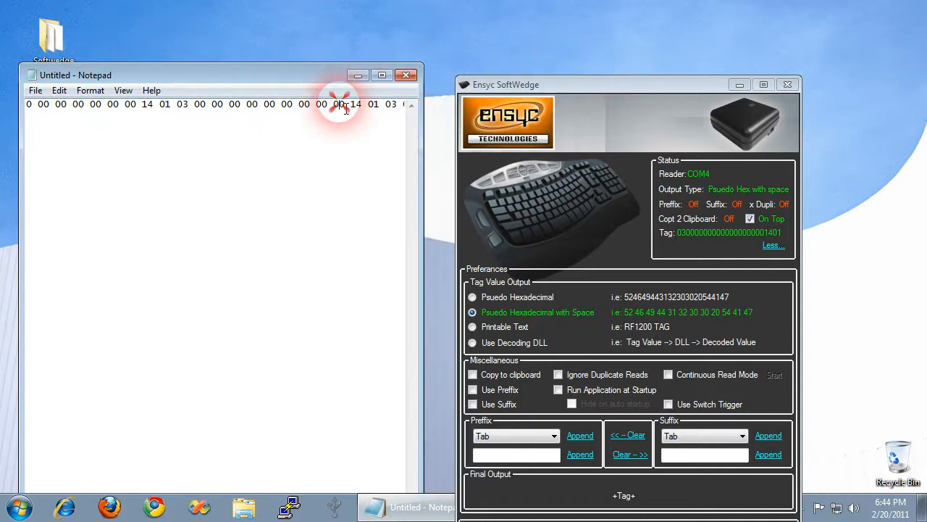
pyautogui.press('Home')
pyautogui.press('Return')
pyautogui.press('Up')
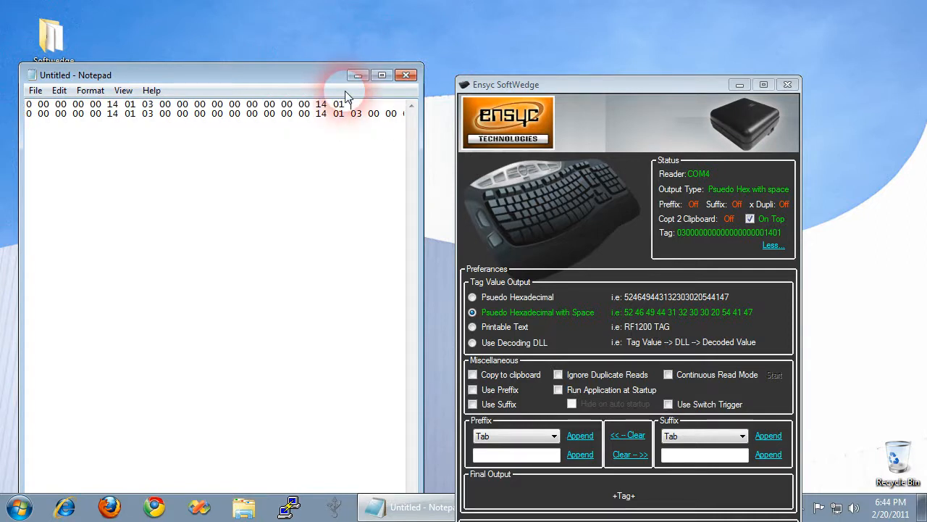
# - Set the tag output to Psuedo Hexadecimal and clear the Notepad document to receive new tag reads
pyautogui.click(480, 297)
pyautogui.click(395, 163)
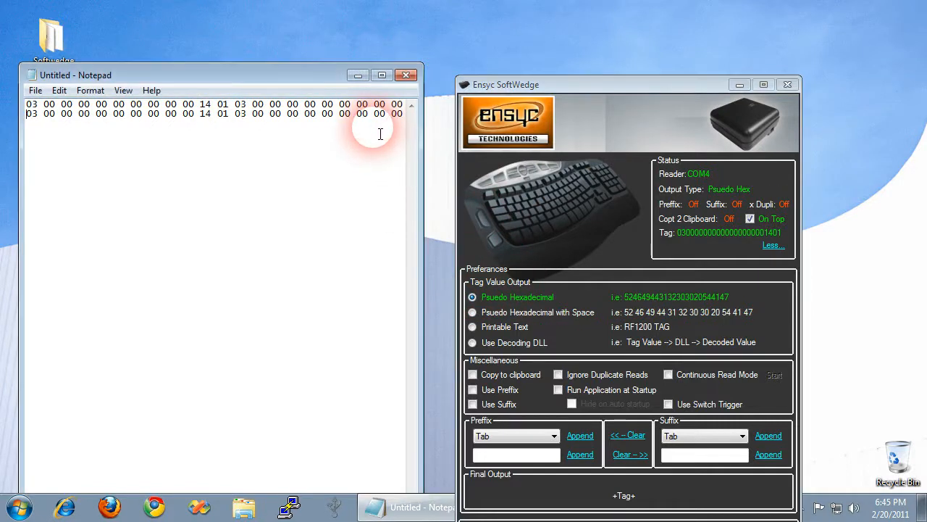
pyautogui.hotkey('ctrl', 'a')
pyautogui.press('Delete')
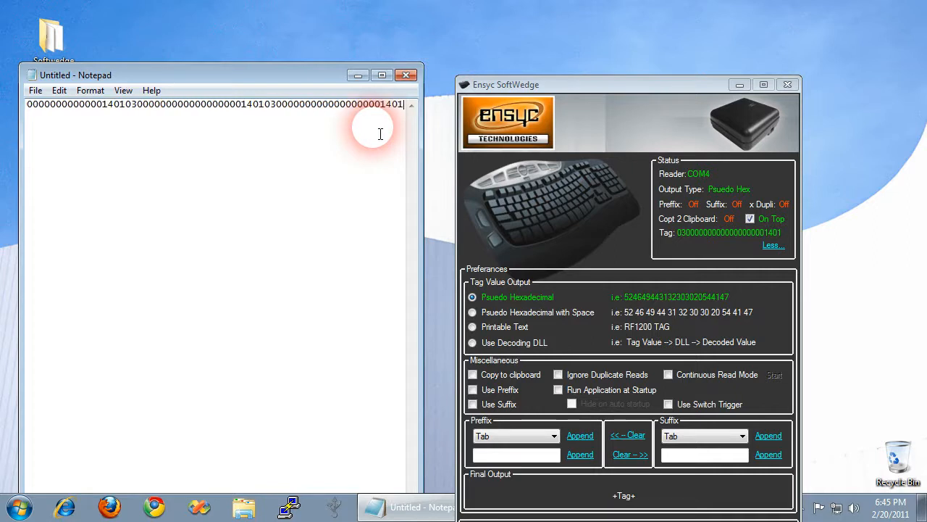
# - Set the tag output to Printable Text, read a tag into the cleared Notepad document, and compare it with the status Tag value
pyautogui.hotkey('ctrl', 'a')
pyautogui.press('Delete')
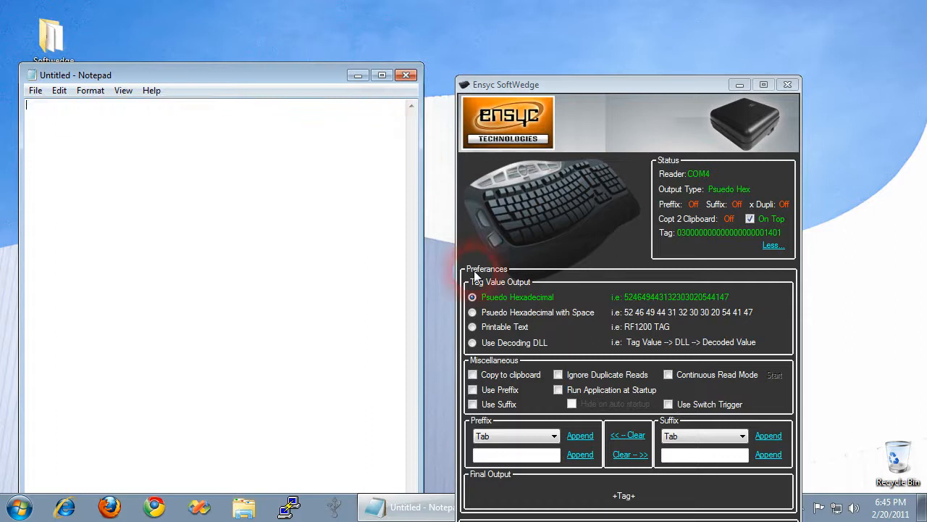
pyautogui.click(482, 330)
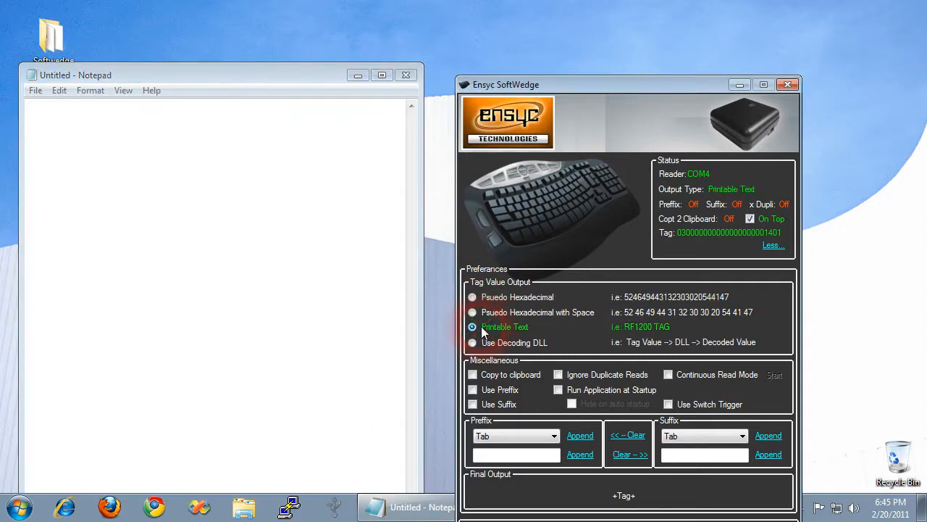
pyautogui.click(247, 233)
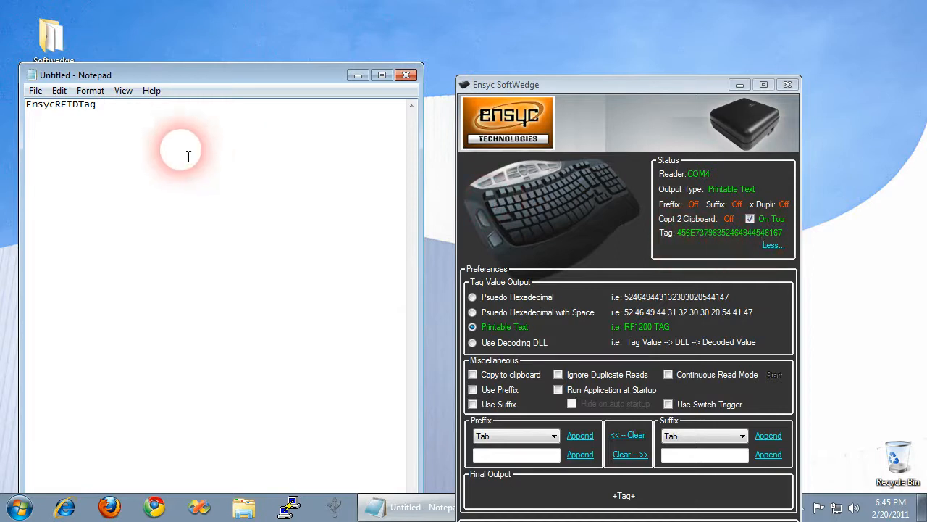
pyautogui.doubleClick(66, 114)
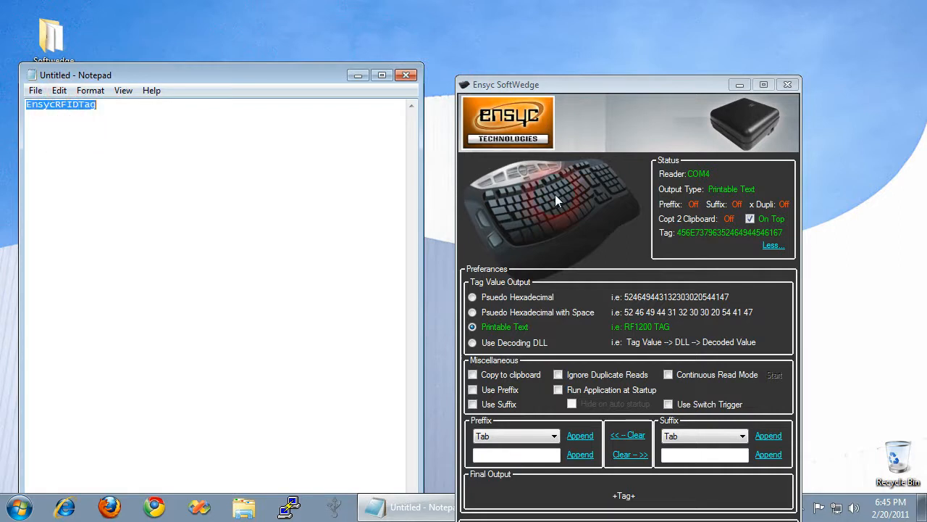
pyautogui.click(692, 236)
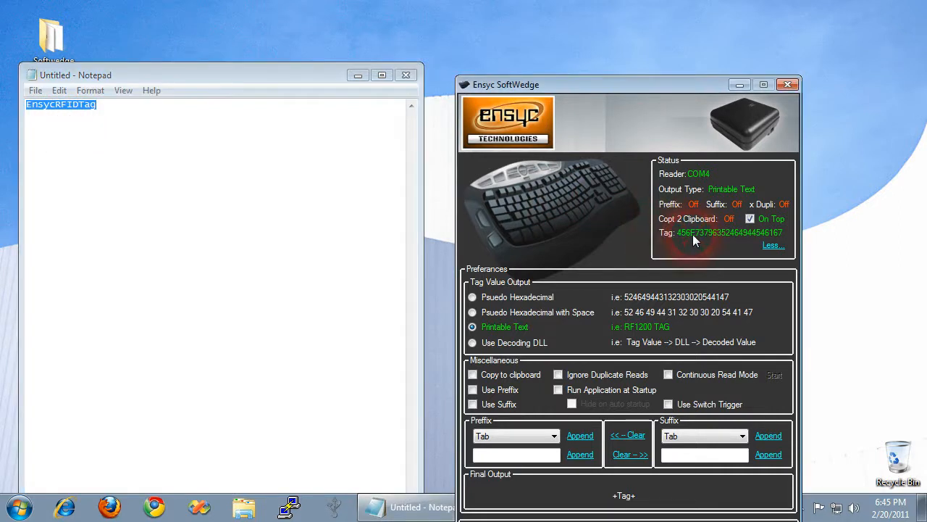
# - Start a new line in Notepad, set the tag output to Psuedo Hexadecimal, and read the tag onto that line
pyautogui.click(139, 115)
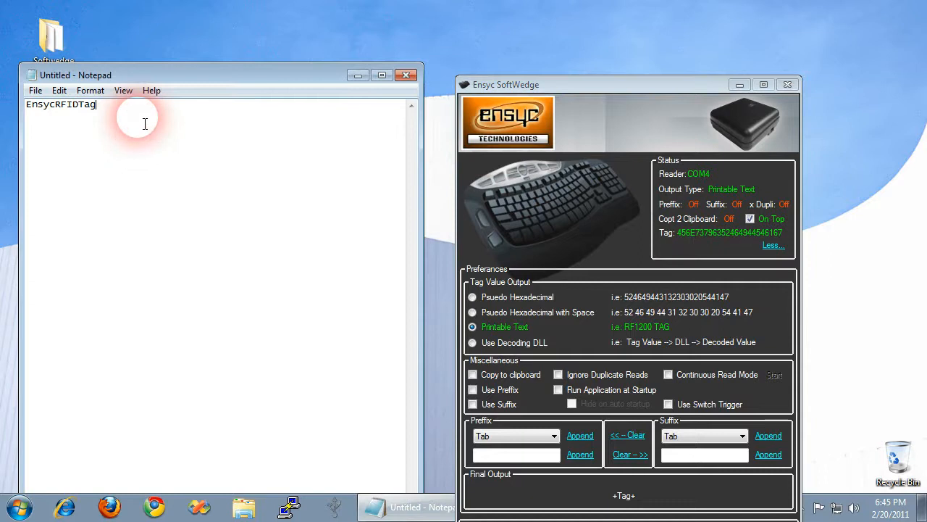
pyautogui.press('Return')
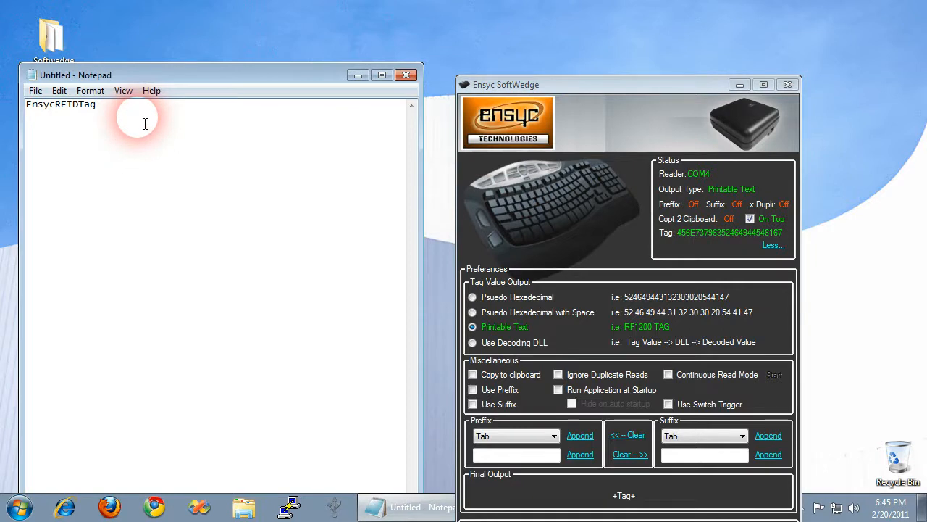
pyautogui.click(473, 297)
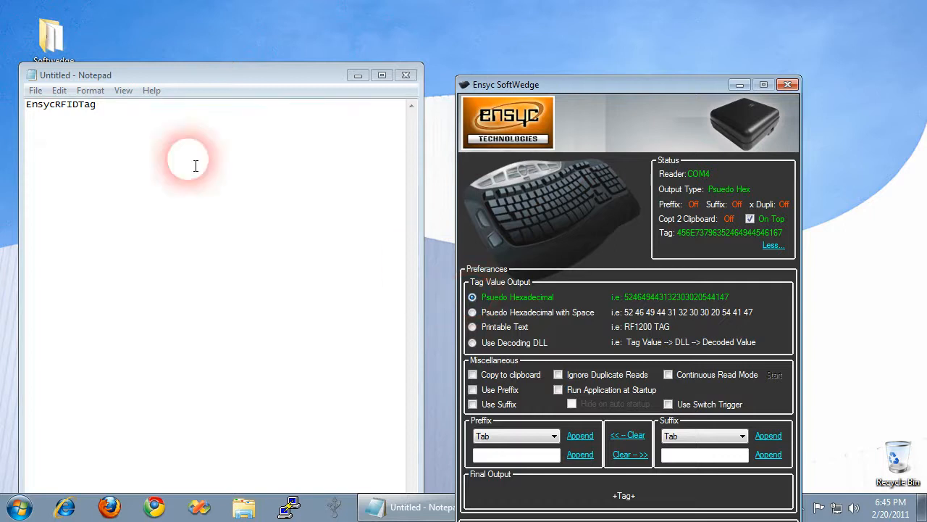
pyautogui.click(67, 122)
pyautogui.write('456E73796352464944546167')
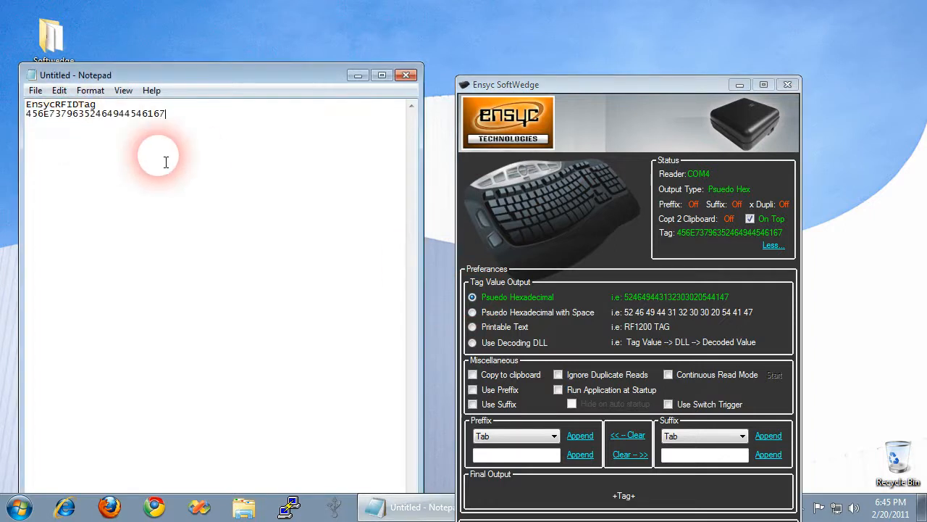
# - Set the tag output to Psuedo Hexadecimal with Space and read the same tag onto a new Notepad line
pyautogui.click(500, 312)
pyautogui.click(238, 139)
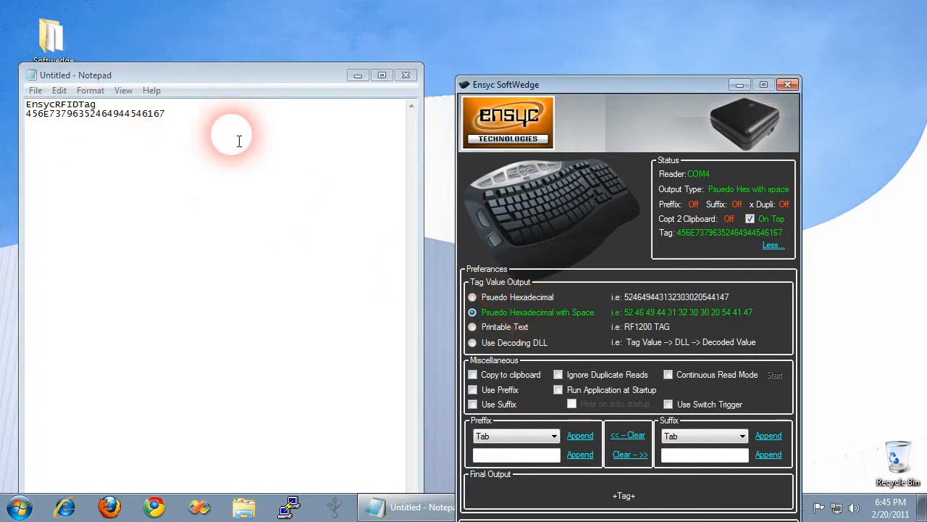
pyautogui.press('Return')
pyautogui.click(240, 137)
pyautogui.write('45 6E 73 79 63 52 46 49 44 54 61 67')
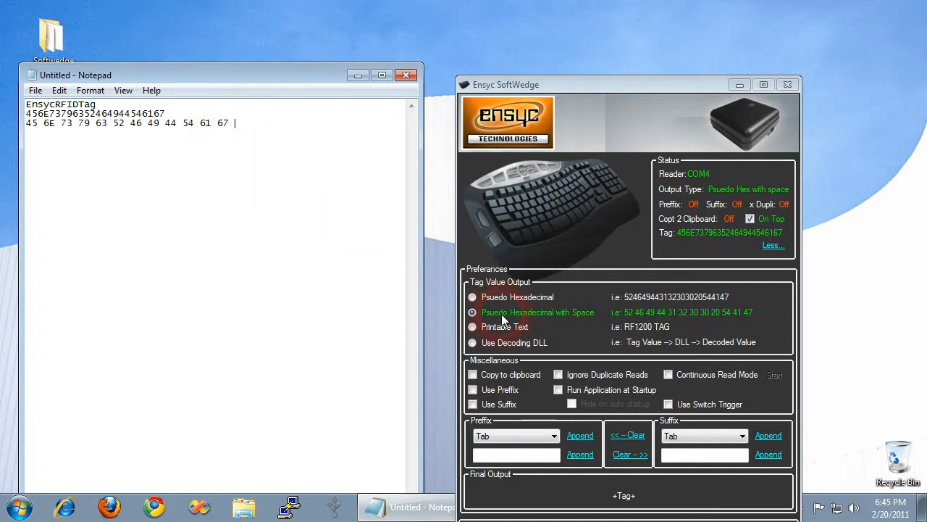
pyautogui.click(472, 327)
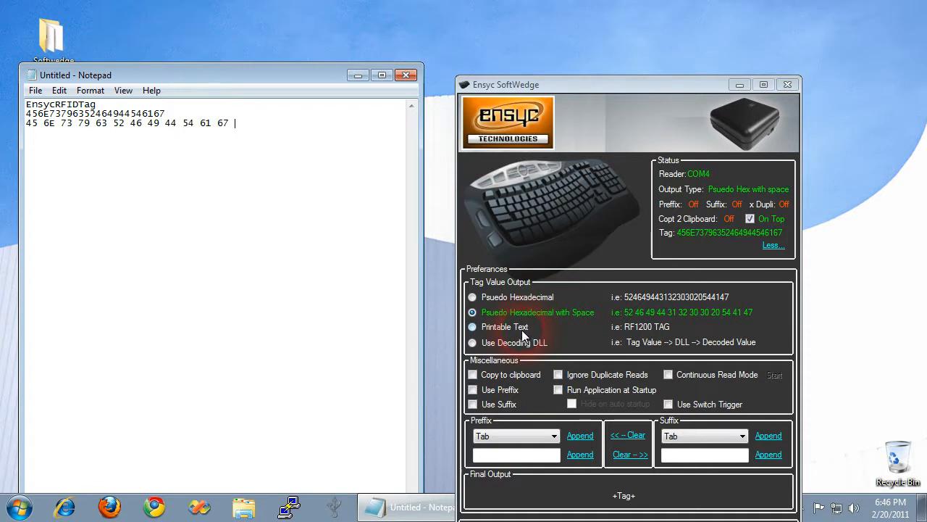
pyautogui.click(263, 138)
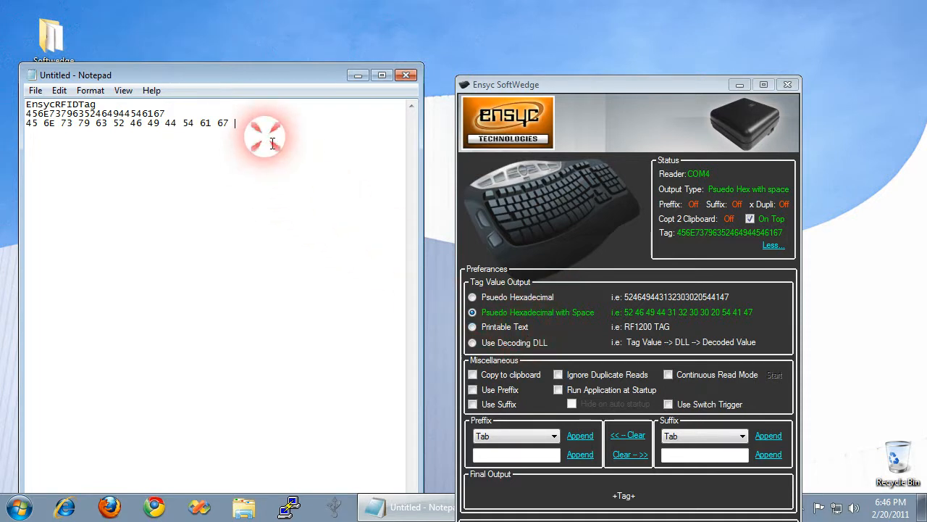
pyautogui.press('Return')
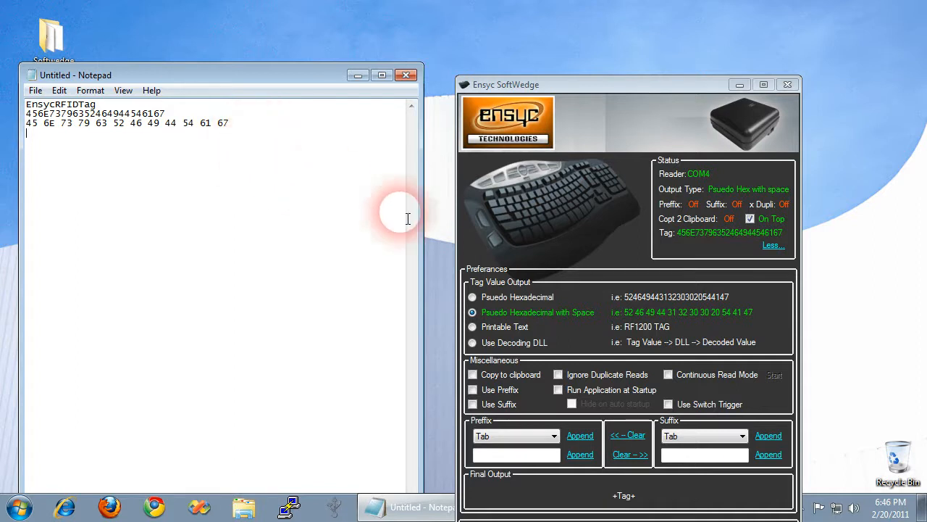
pyautogui.click(512, 297)
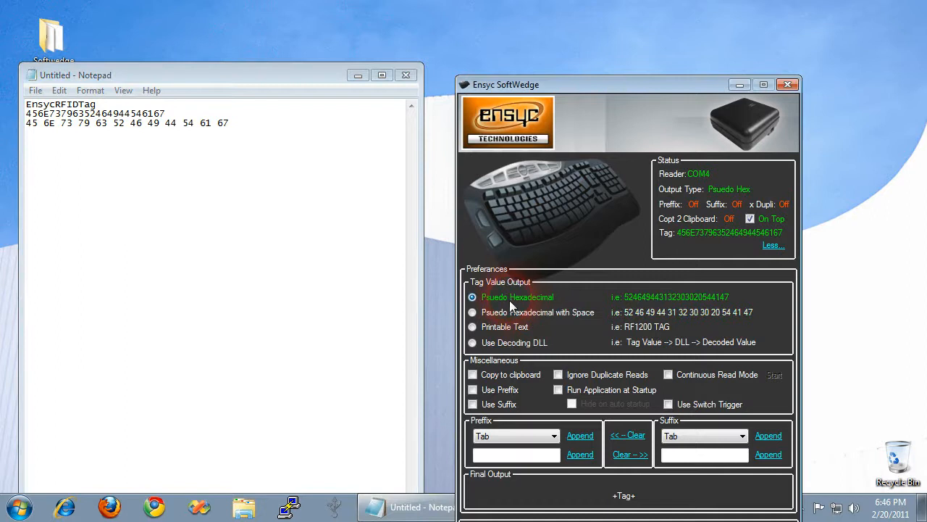
pyautogui.click(509, 314)
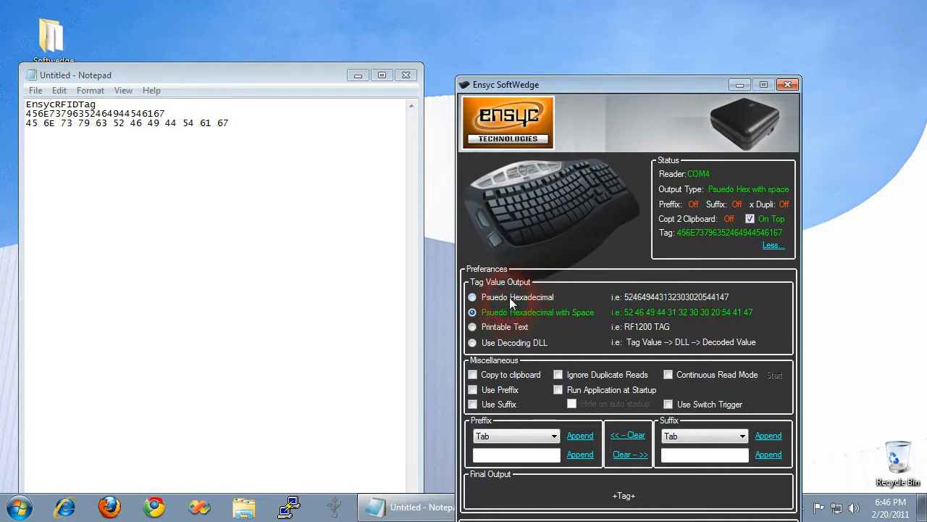
pyautogui.click(510, 297)
pyautogui.click(245, 283)
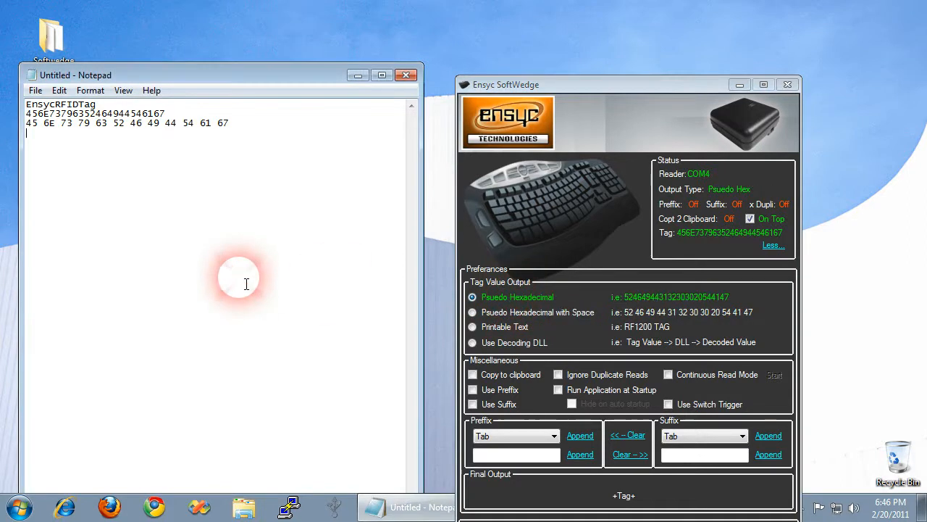
pyautogui.write('112233445566778899AABBCC')
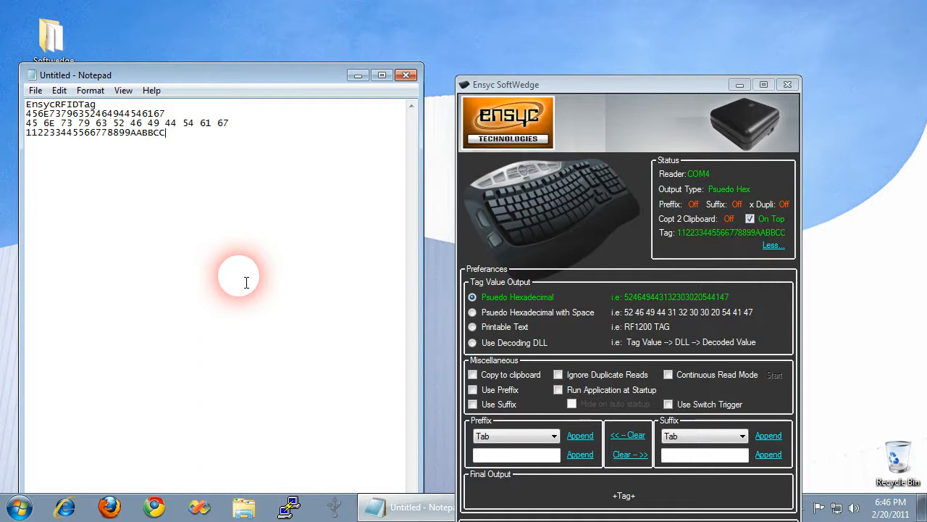
# - Set the tag output to Printable Text, read the second tag onto a new line, and compare its characters with hex pairs 11 and 22
pyautogui.click(473, 326)
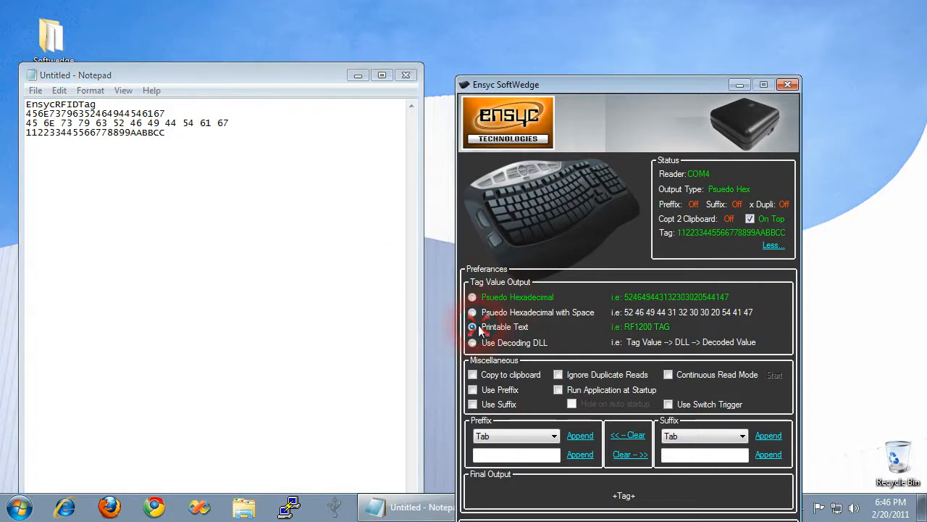
pyautogui.click(243, 154)
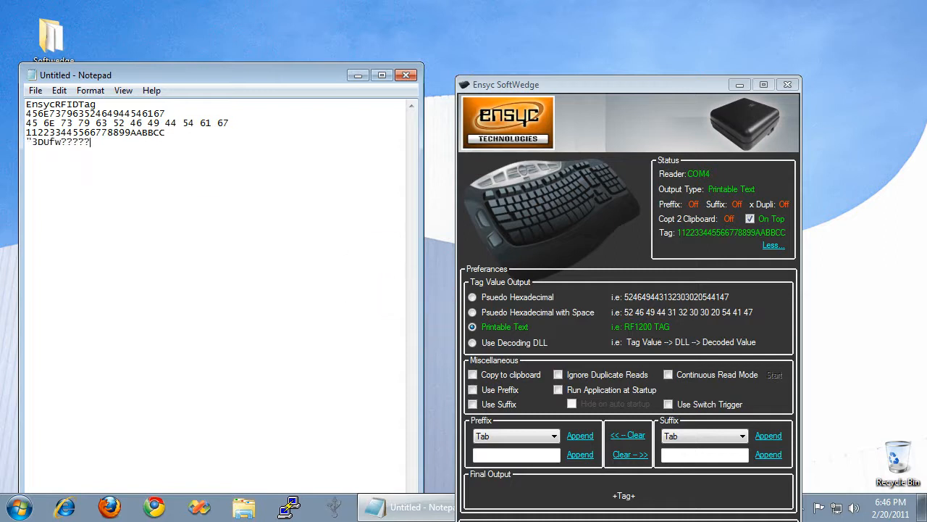
pyautogui.click(34, 142)
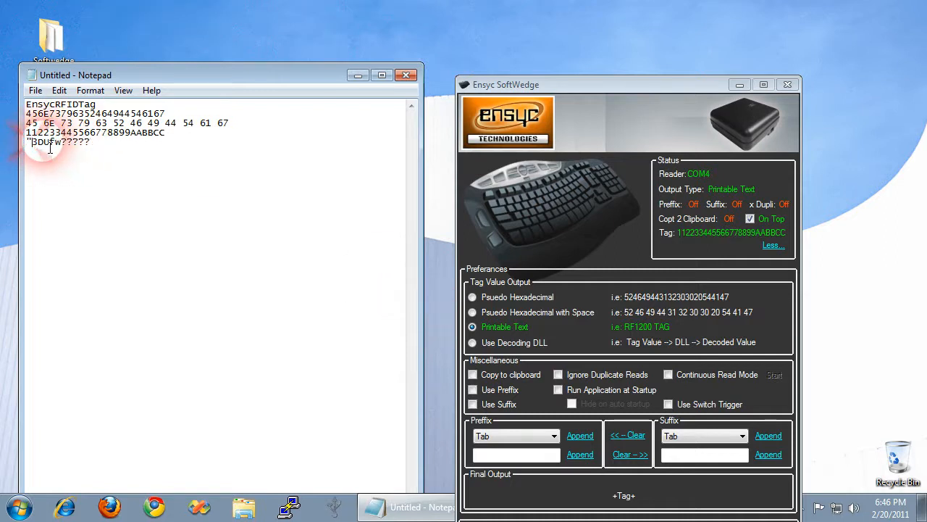
pyautogui.click(49, 144)
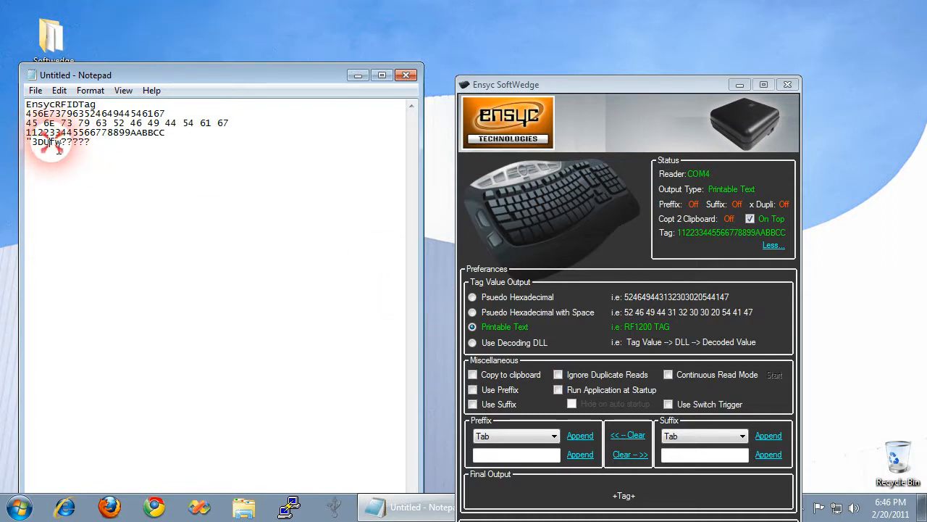
pyautogui.click(74, 144)
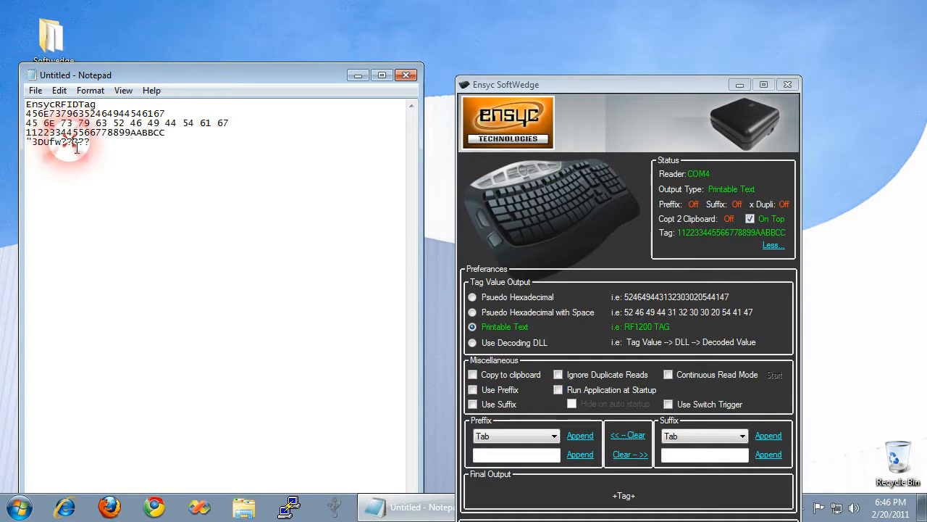
pyautogui.click(89, 143)
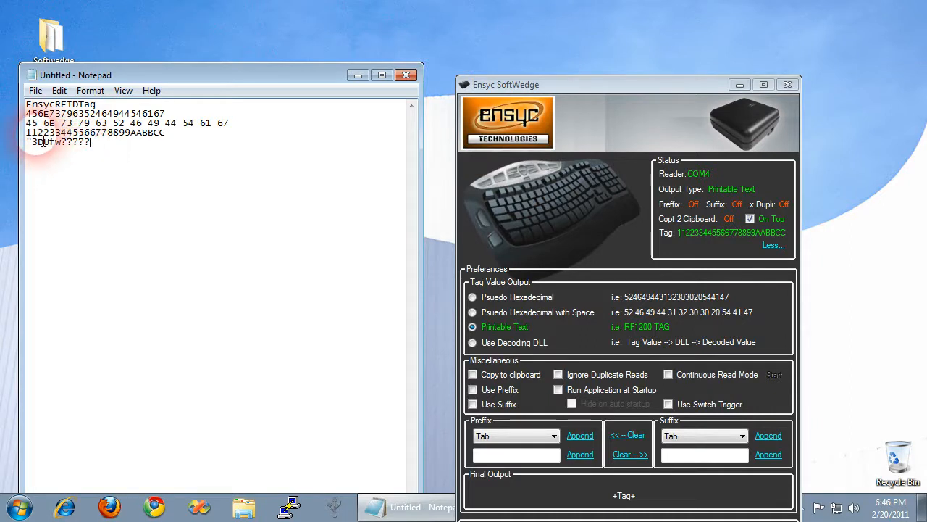
pyautogui.moveTo(27, 133); pyautogui.dragTo(36, 135)
pyautogui.moveTo(39, 134); pyautogui.dragTo(49, 135)
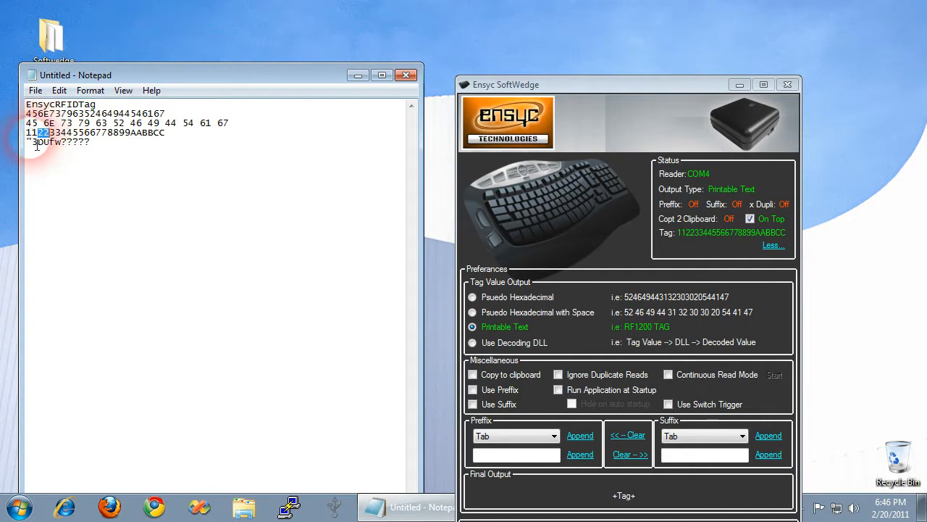
pyautogui.click(115, 509)
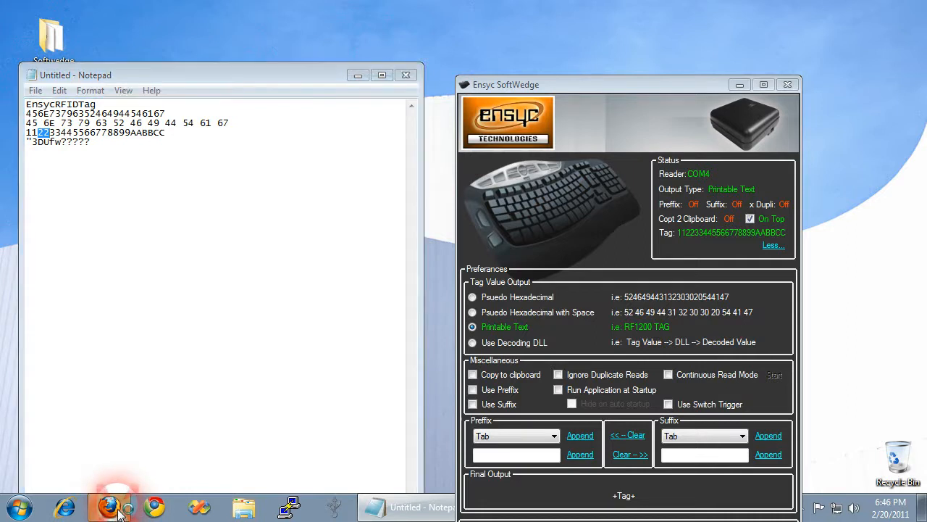
pyautogui.click(330, 45)
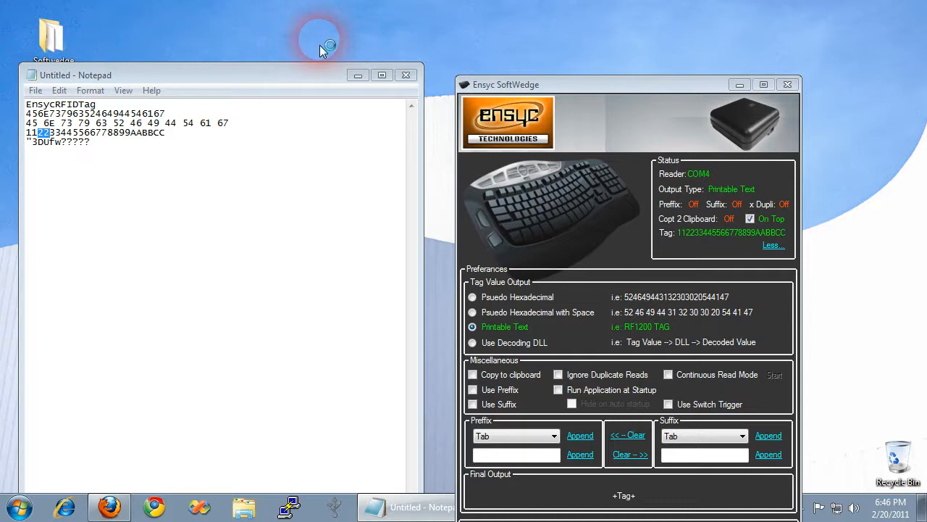
pyautogui.write('A')
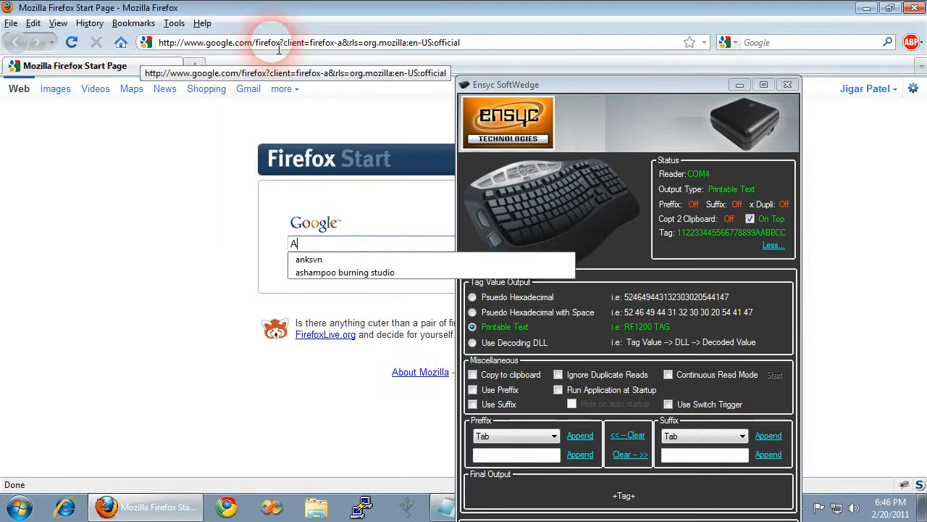
pyautogui.write('SCII')
pyautogui.click(259, 43)
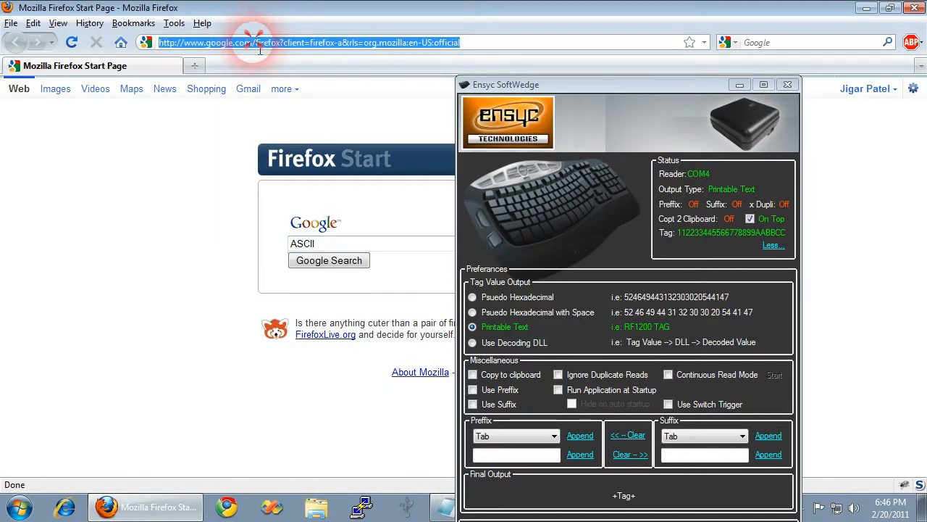
pyautogui.write('ascii')
pyautogui.press('Down')
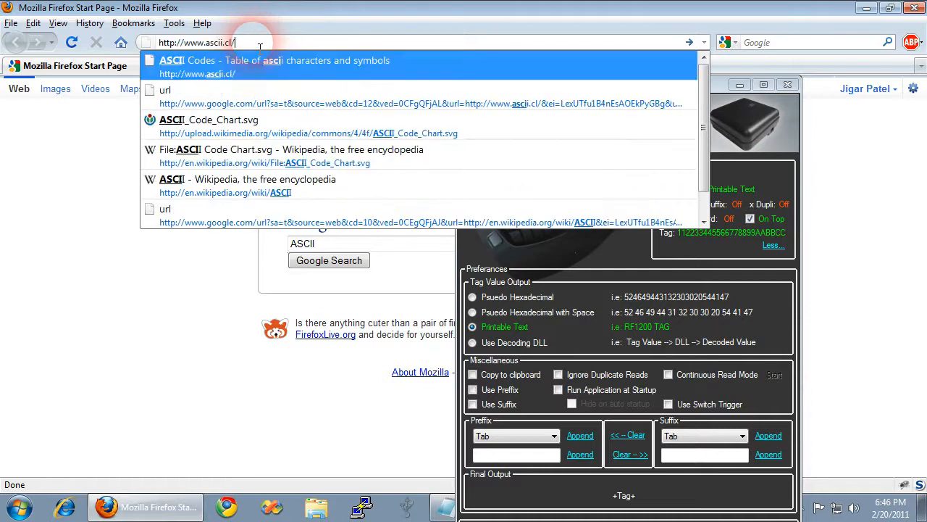
pyautogui.press('Return')
# - Look up the symbols for hex 11 and 22 in the ASCII table, moving the SoftWedge window to uncover the columns
pyautogui.click(258, 290)
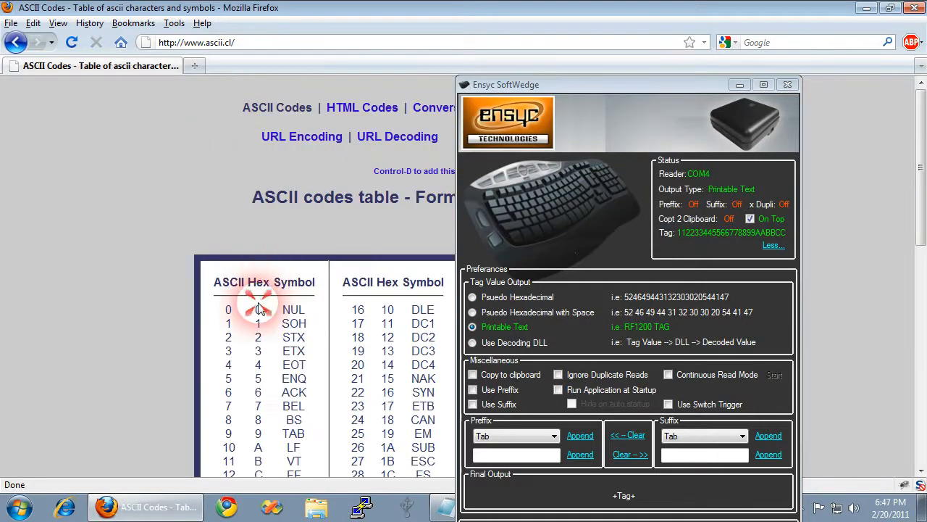
pyautogui.scroll(-2, 262, 304)
pyautogui.scroll(-2, 261, 309)
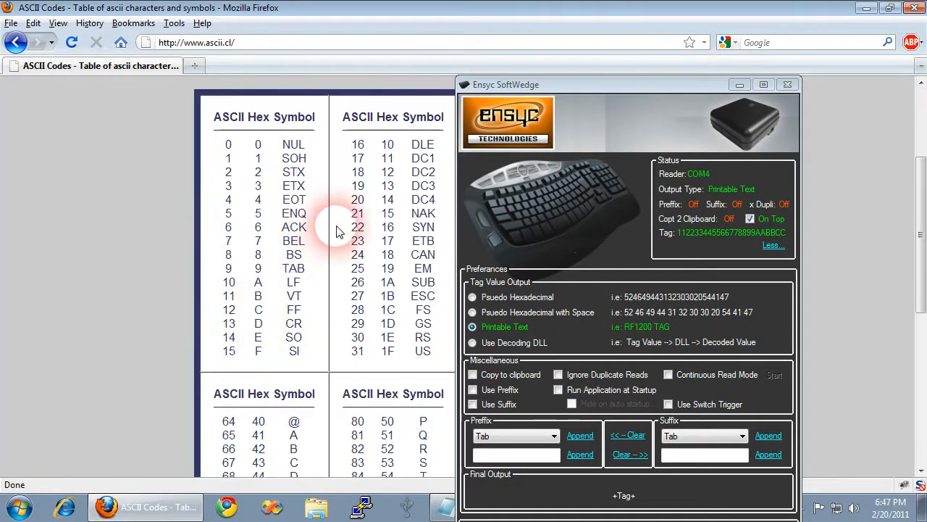
pyautogui.moveTo(383, 157); pyautogui.dragTo(436, 160)
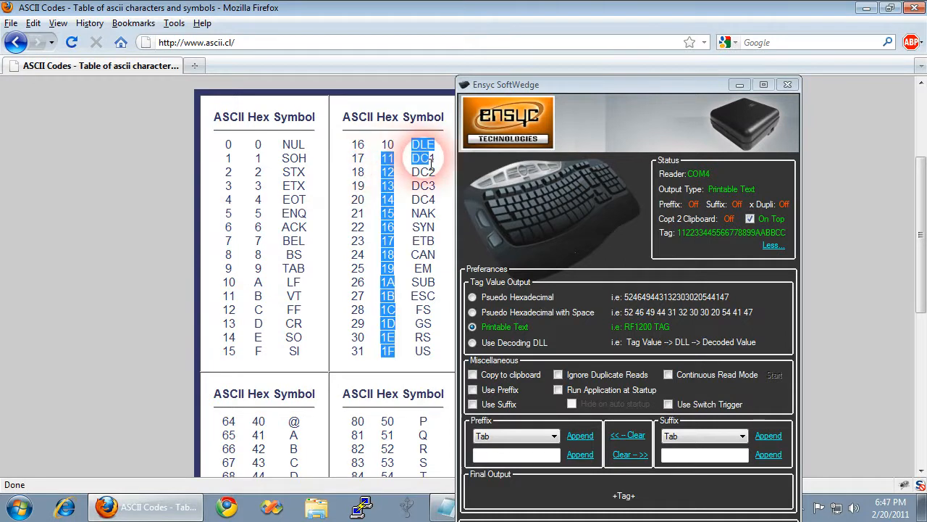
pyautogui.click(405, 166)
pyautogui.moveTo(527, 85); pyautogui.dragTo(637, 86)
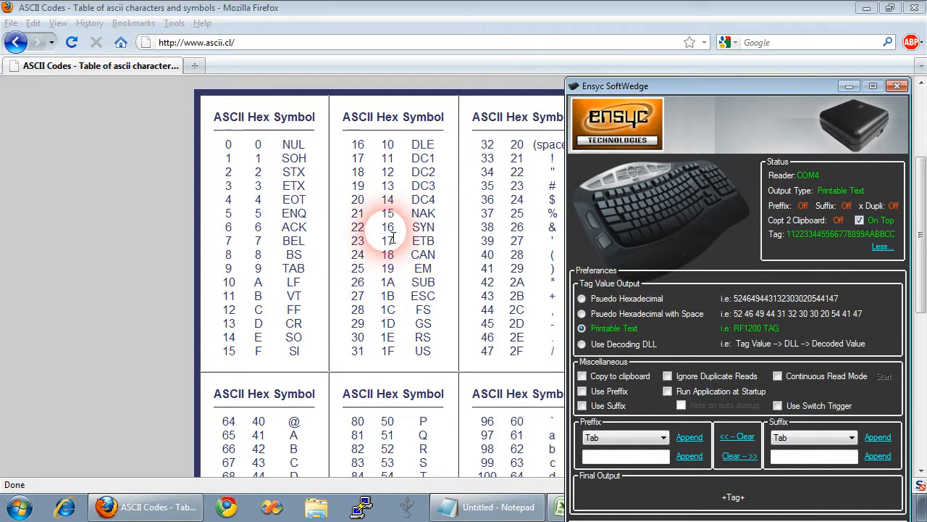
pyautogui.moveTo(510, 160); pyautogui.dragTo(545, 177)
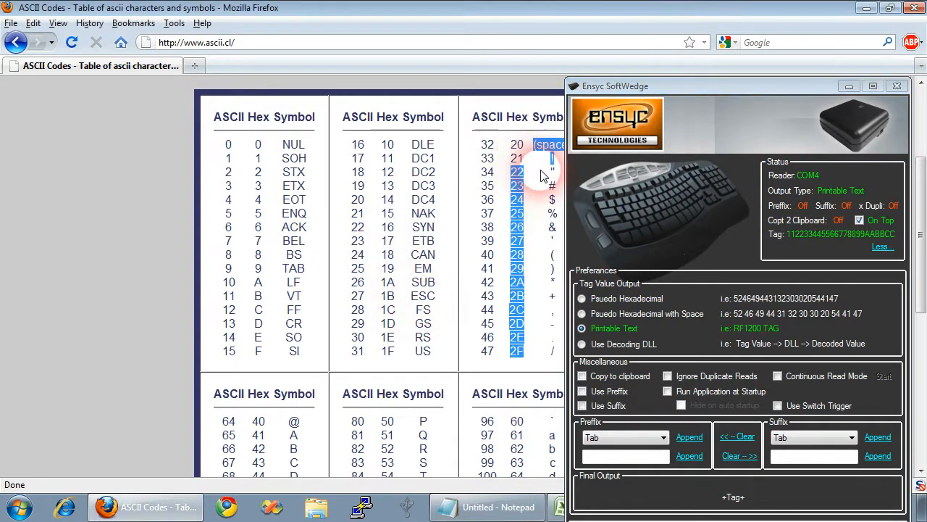
pyautogui.click(558, 176)
pyautogui.doubleClick(553, 172)
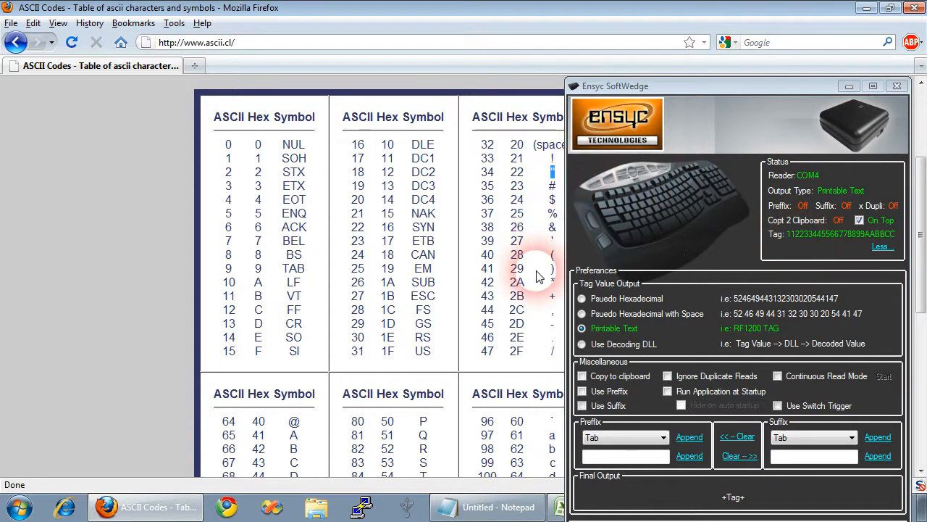
pyautogui.moveTo(659, 77); pyautogui.dragTo(212, 38)
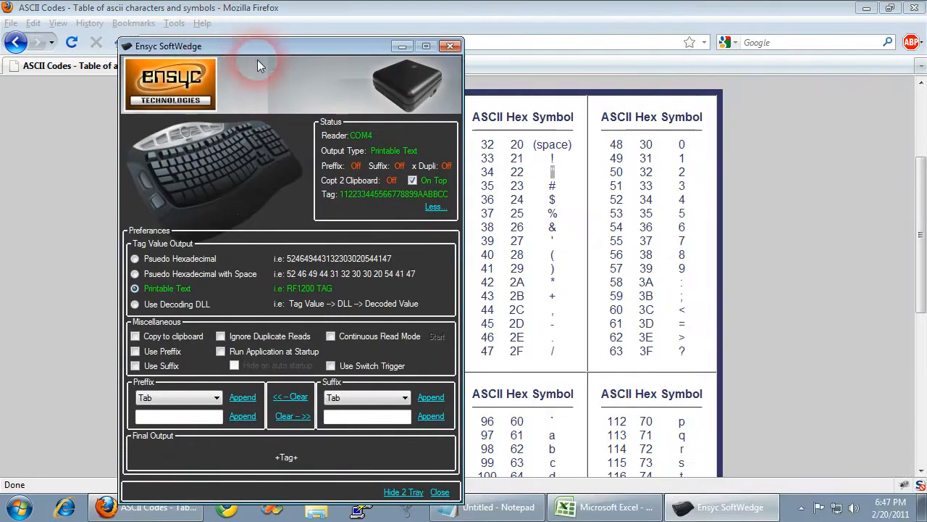
# - Bring Notepad forward, minimize Firefox, and arrange the Notepad and SoftWedge windows side by side
pyautogui.click(531, 508)
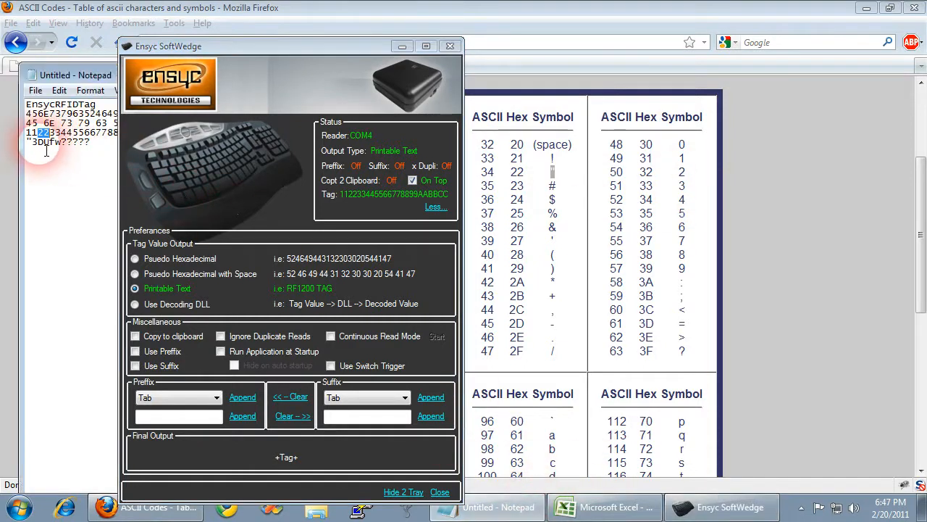
pyautogui.click(867, 8)
pyautogui.moveTo(379, 39); pyautogui.dragTo(733, 40)
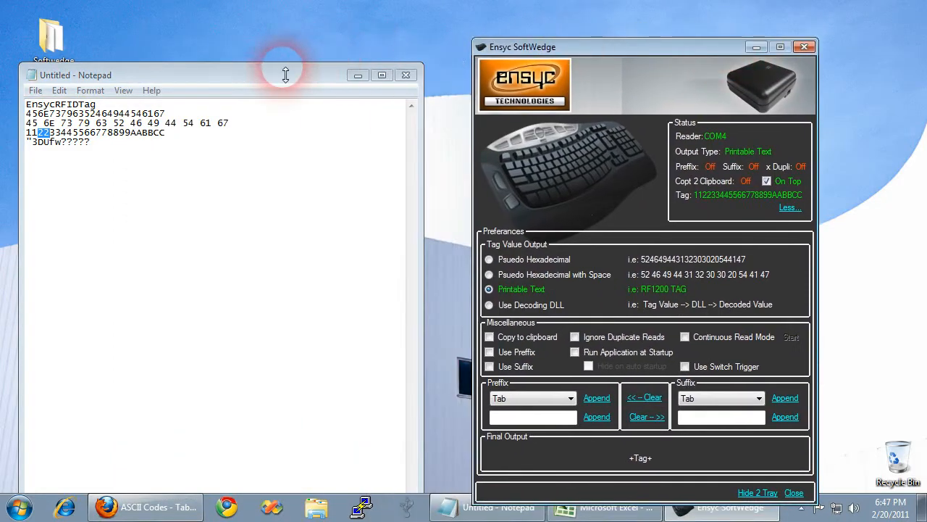
pyautogui.moveTo(283, 68); pyautogui.dragTo(289, 41)
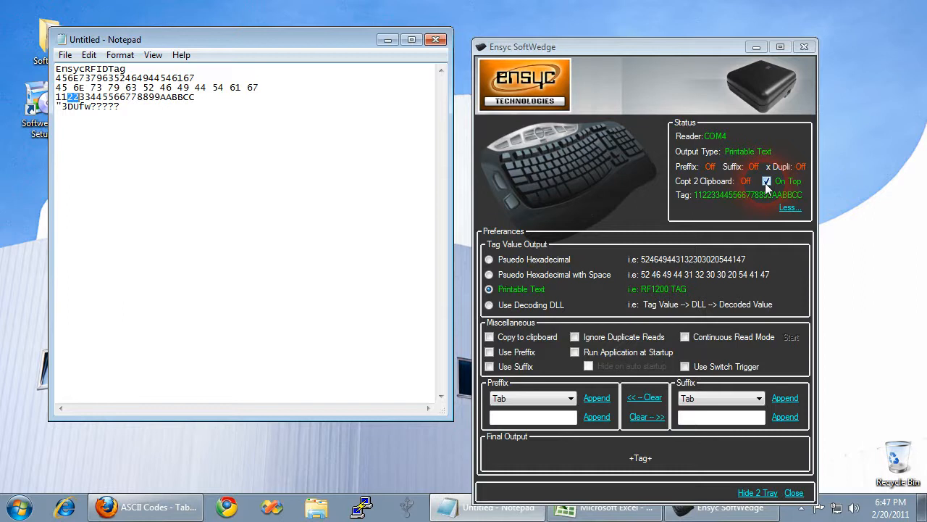
# - Move the SoftWedge window over Notepad and focus the Notepad text to check the On Top behaviour
pyautogui.moveTo(526, 50); pyautogui.dragTo(317, 42)
pyautogui.click(219, 176)
pyautogui.click(218, 159)
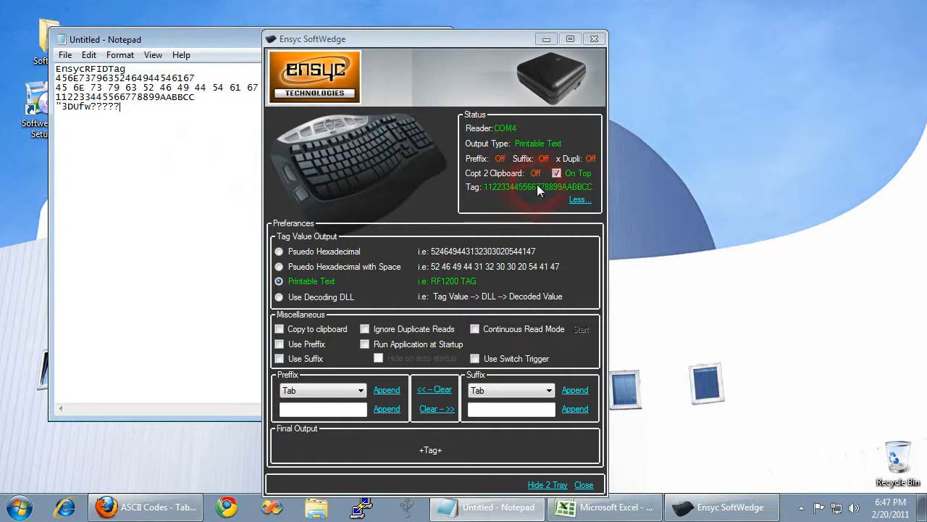
# - Collapse SoftWedge to its compact status view, place it clear of Notepad, and switch to the blank Excel workbook
pyautogui.click(579, 200)
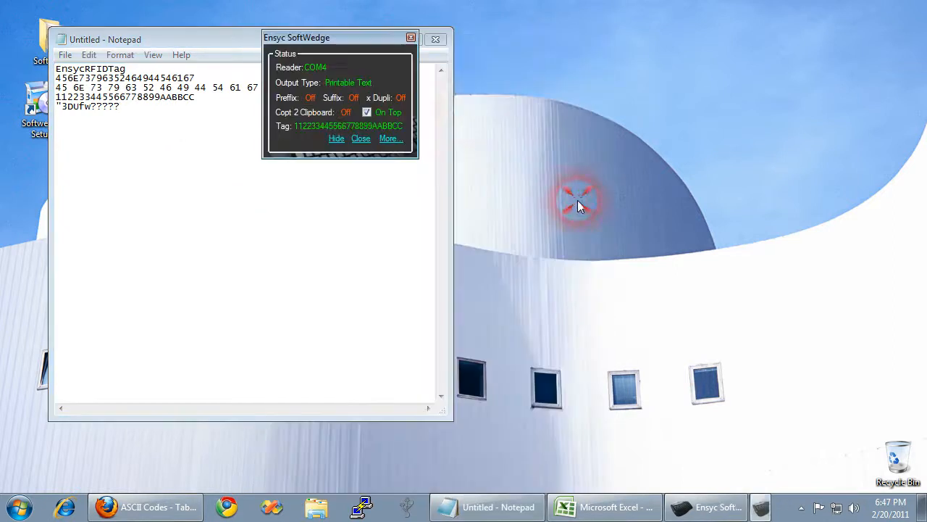
pyautogui.moveTo(365, 42); pyautogui.dragTo(853, 357)
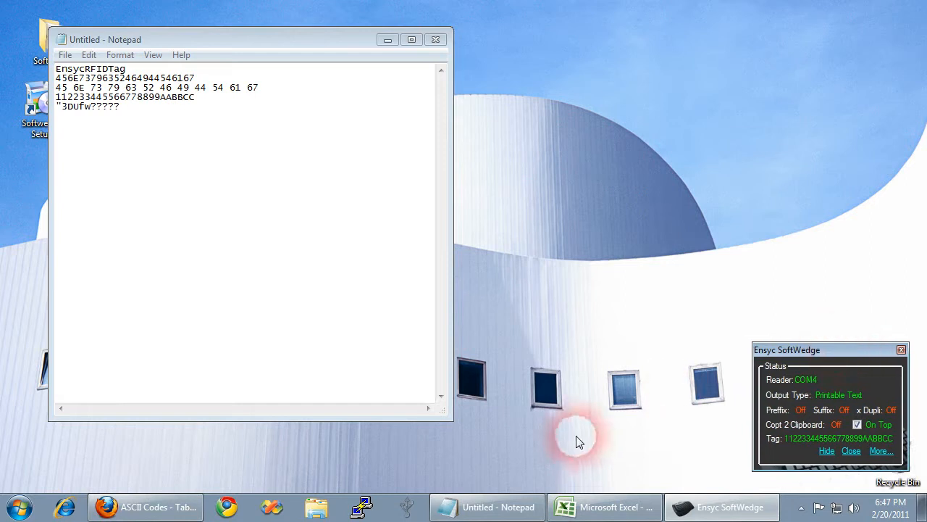
pyautogui.click(574, 507)
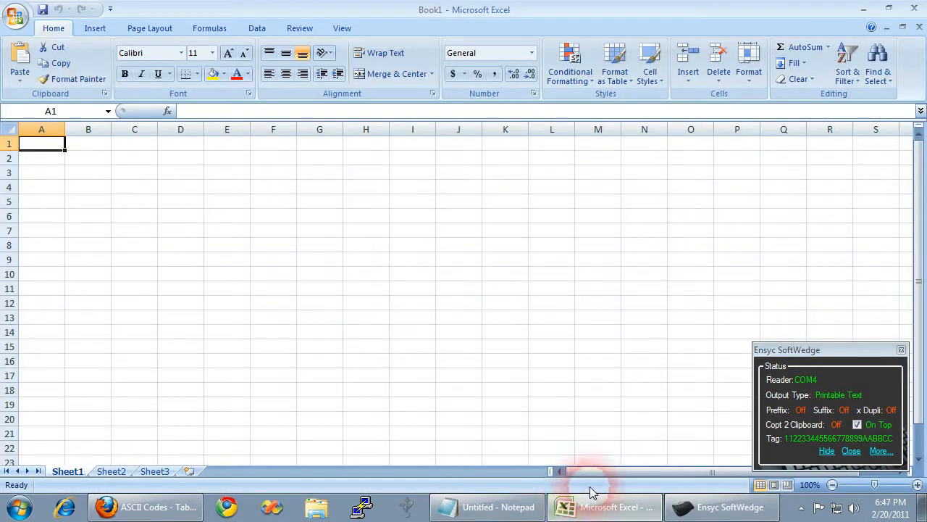
pyautogui.click(813, 349)
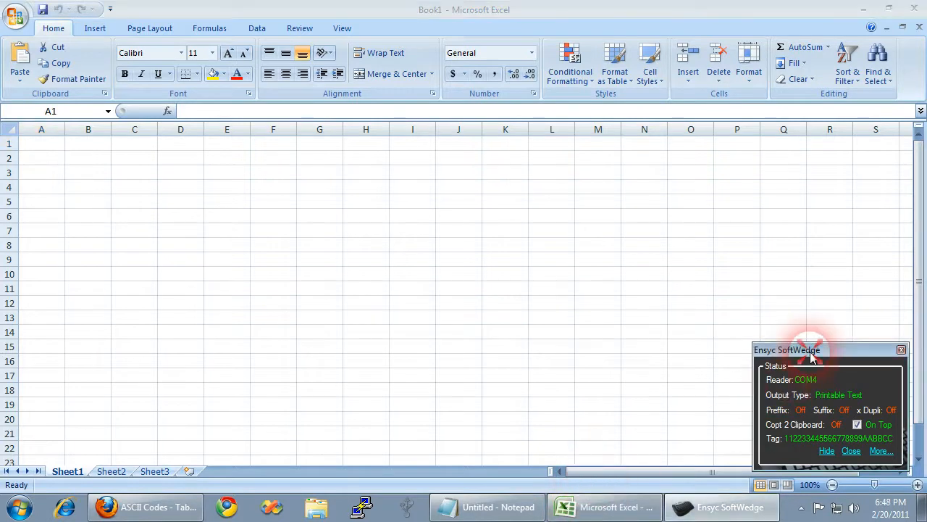
# - Read the tag value EnsycRFIDTag into cells A1 through A6, confirming each entry to advance one row
pyautogui.click(56, 147)
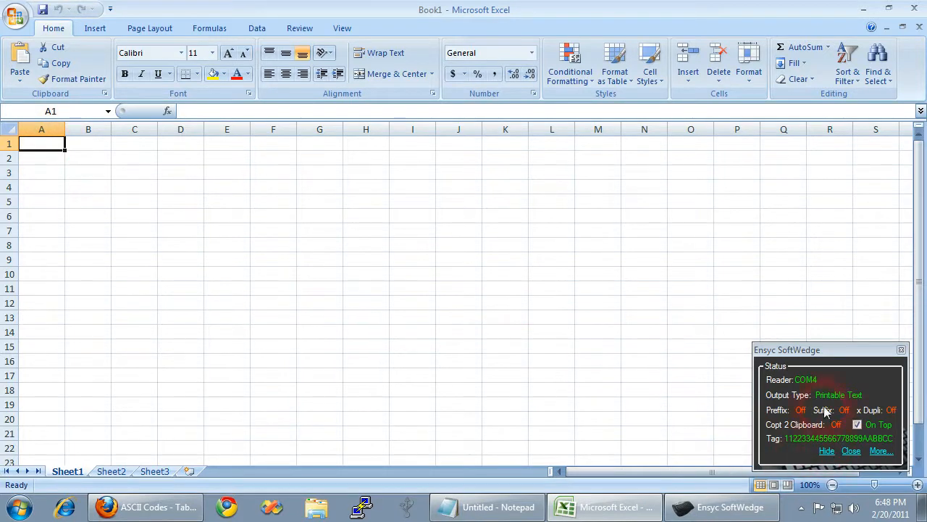
pyautogui.write('EnsycRFIDTag')
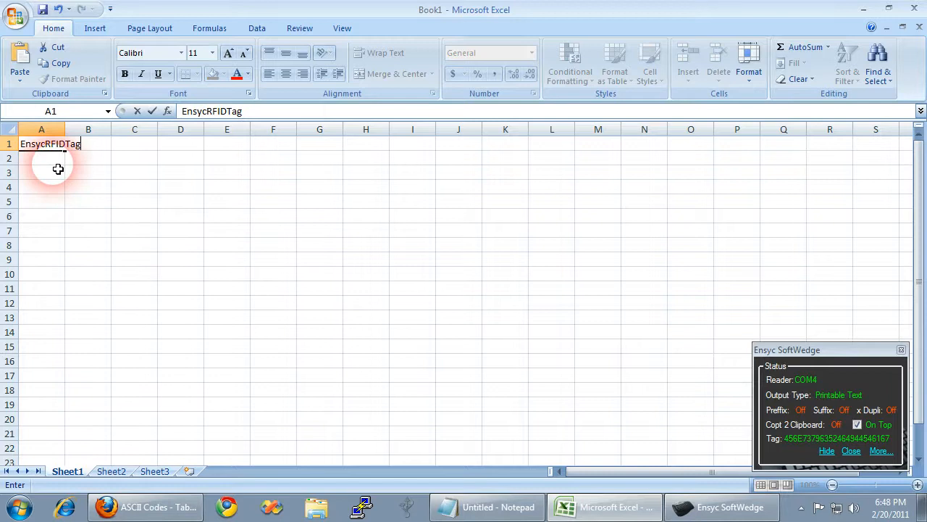
pyautogui.press('Return')
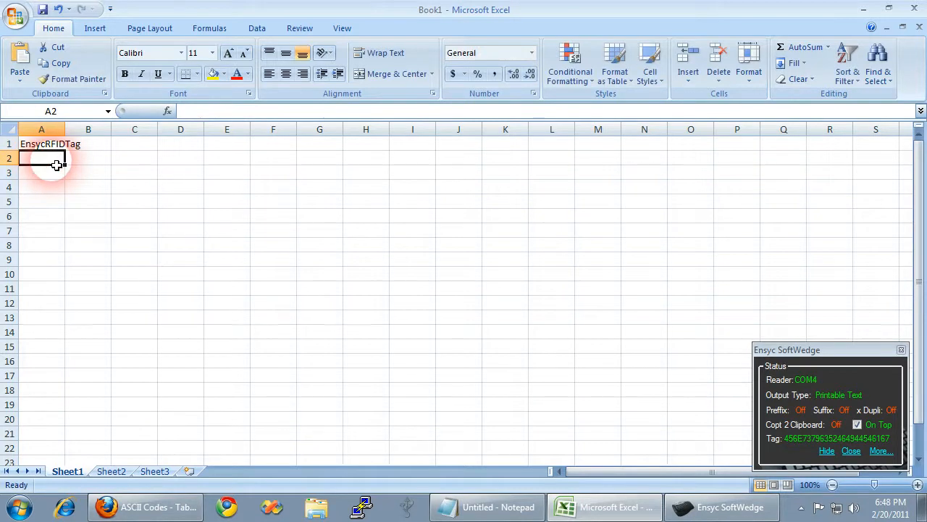
pyautogui.write('EnsycRFIDTag')
pyautogui.press('Return')
pyautogui.write('EnsycRFIDTag')
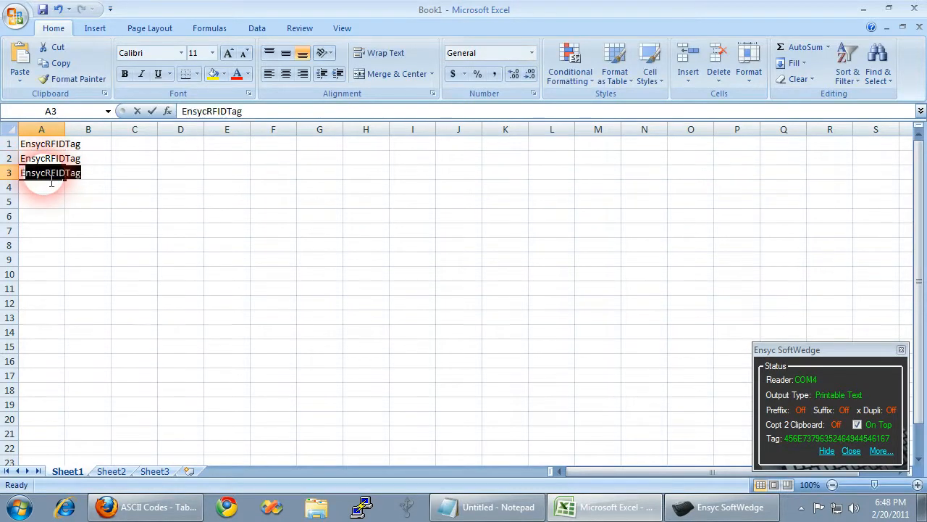
pyautogui.press('Return')
pyautogui.write('EnsycRFIDTag')
pyautogui.press('Return')
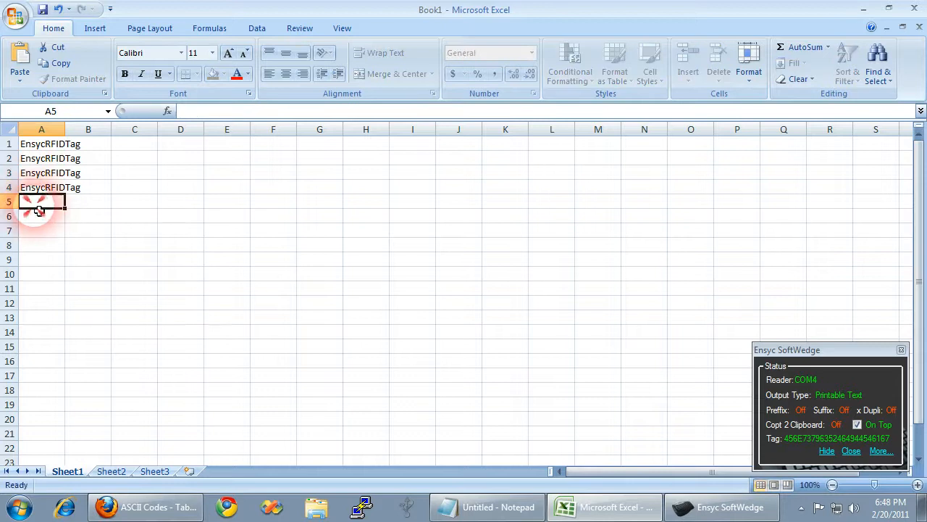
pyautogui.write('EnsycRFIDTag')
pyautogui.press('Return')
pyautogui.write('EnsycRFIDTag')
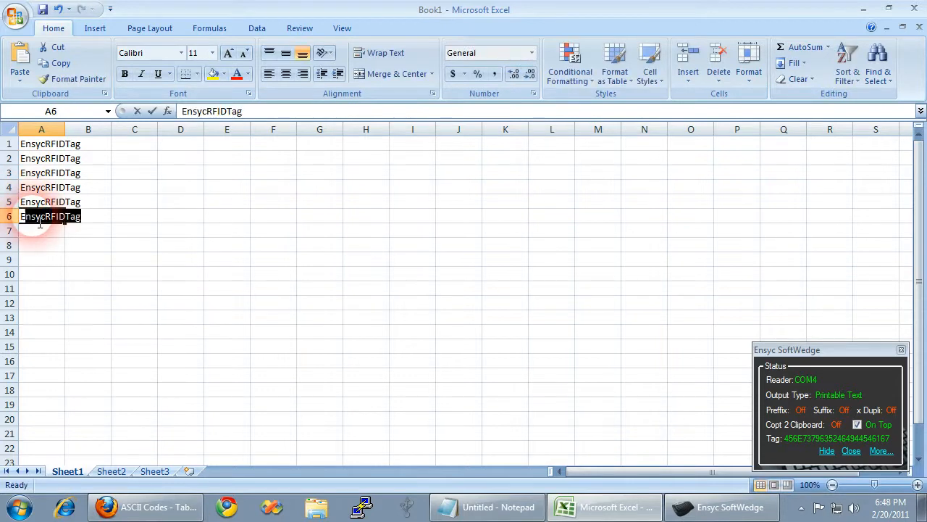
pyautogui.press('Return')
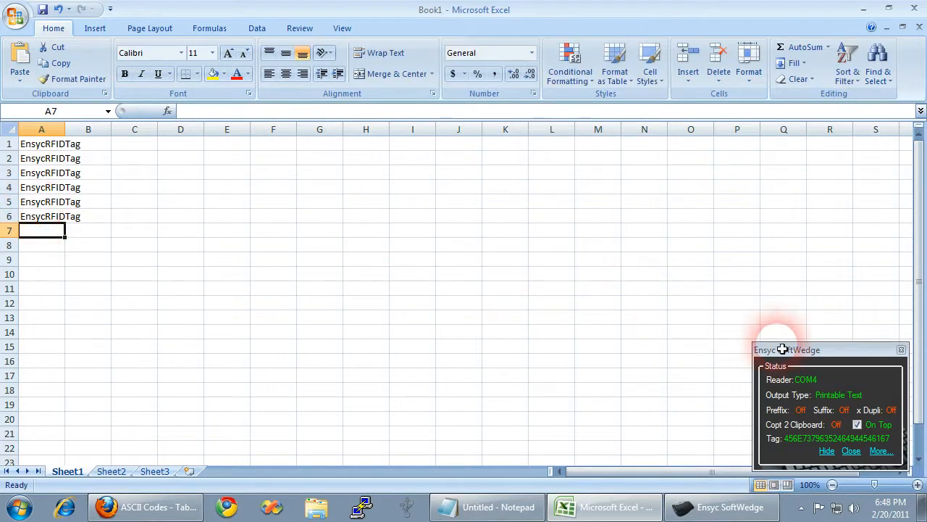
# - Expand SoftWedge to its full settings view and append a Tab to the prefix
pyautogui.moveTo(795, 355)
pyautogui.mouseDown()
pyautogui.moveTo(783, 333)
pyautogui.moveTo(800, 347)
pyautogui.mouseUp()
pyautogui.click(883, 443)
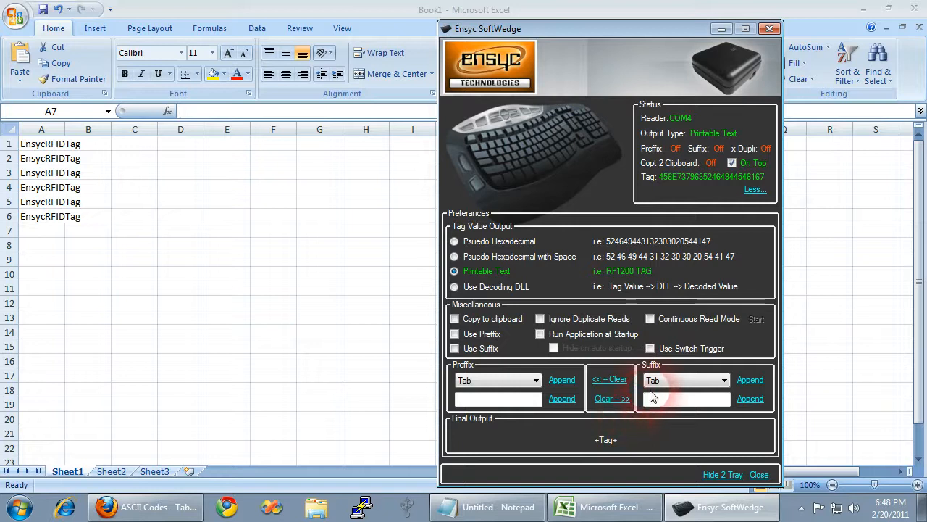
pyautogui.click(563, 384)
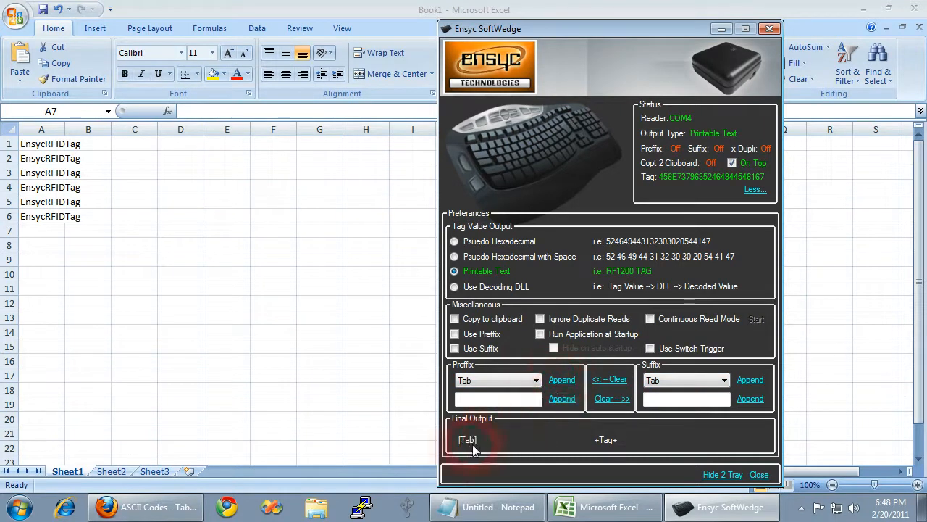
pyautogui.click(684, 381)
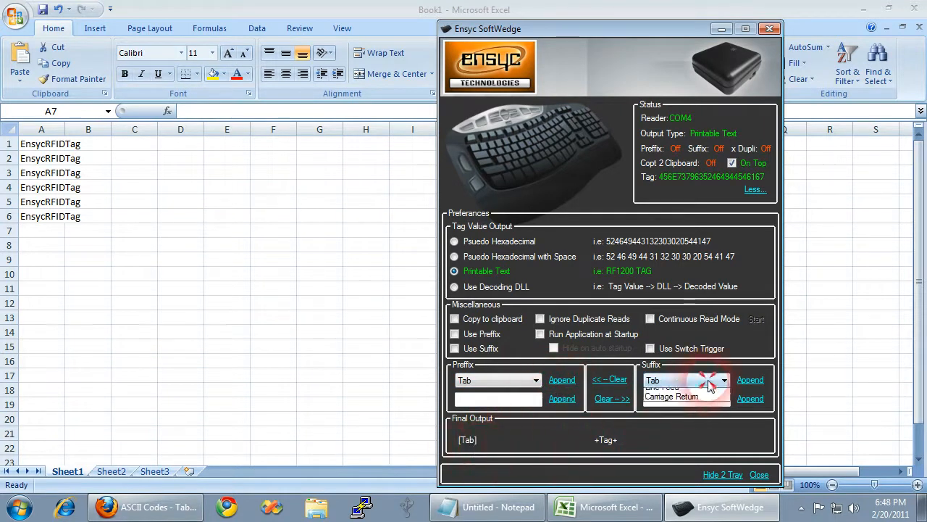
pyautogui.click(680, 404)
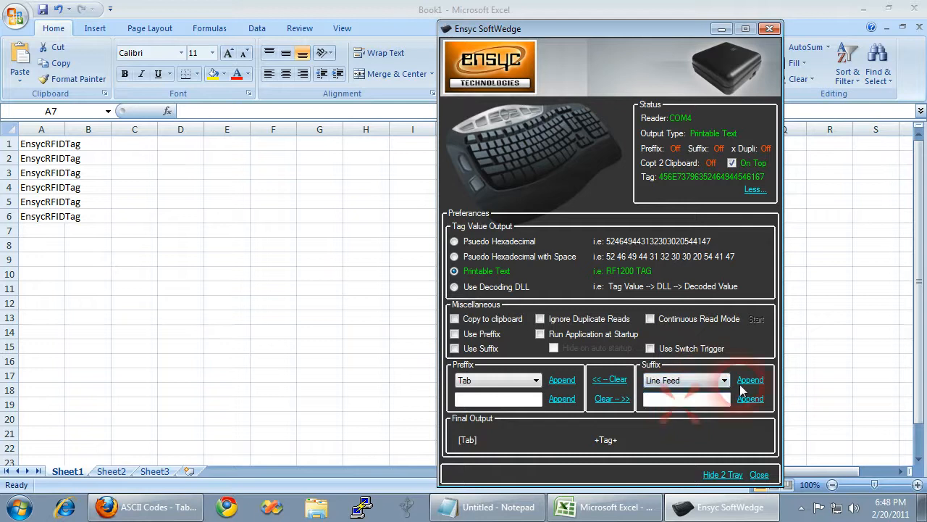
pyautogui.click(751, 379)
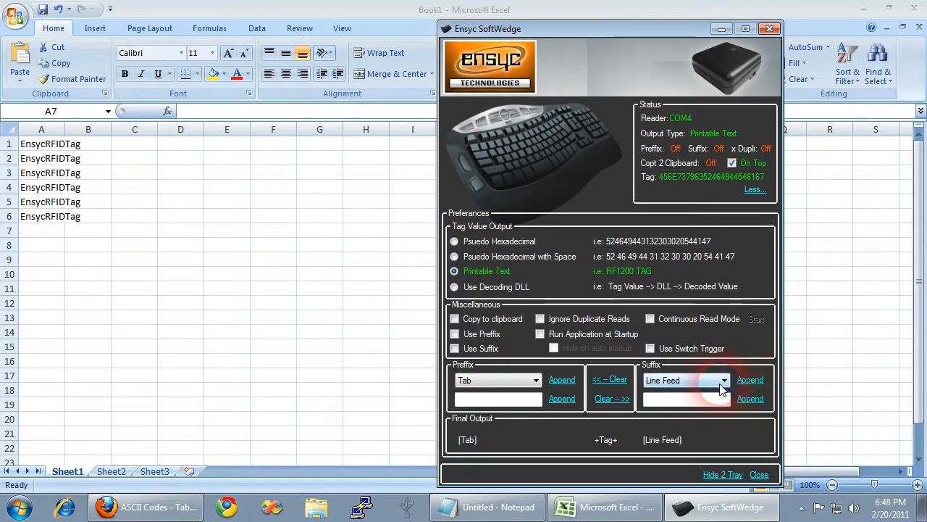
pyautogui.click(723, 389)
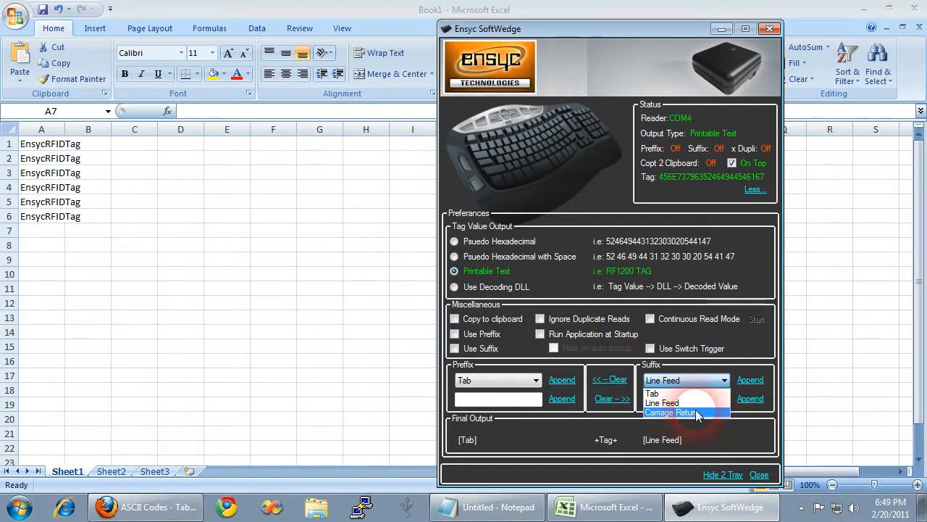
pyautogui.click(623, 402)
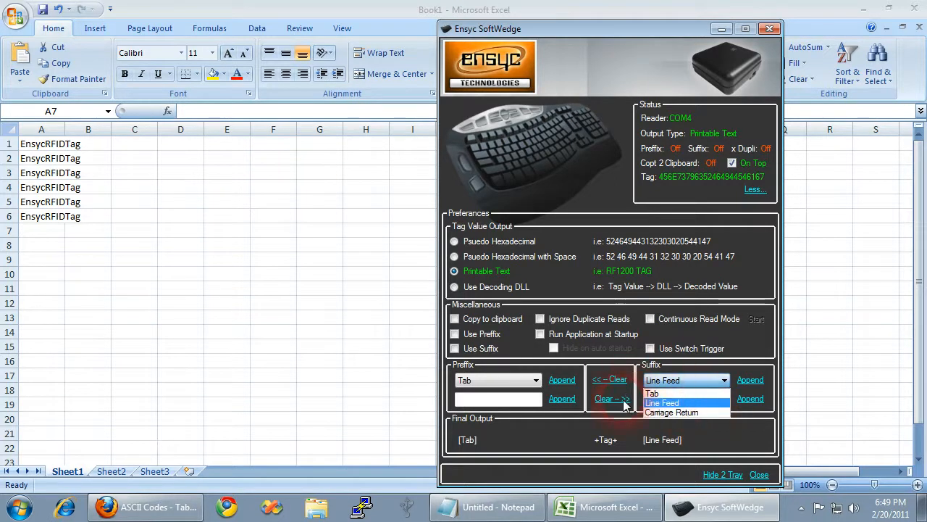
# - Build the suffix from Carriage Return followed by Line Feed, and enable Use Suffix
pyautogui.click(670, 382)
pyautogui.click(670, 412)
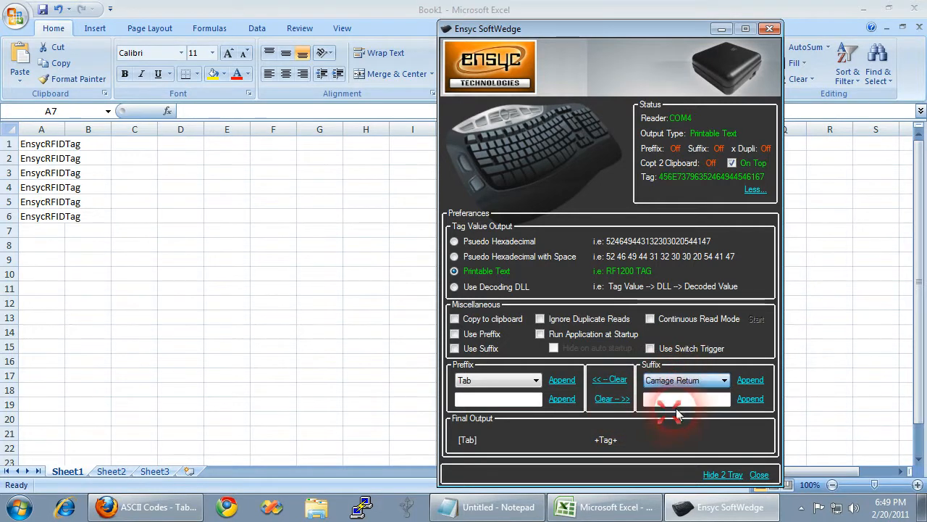
pyautogui.click(750, 380)
pyautogui.click(672, 381)
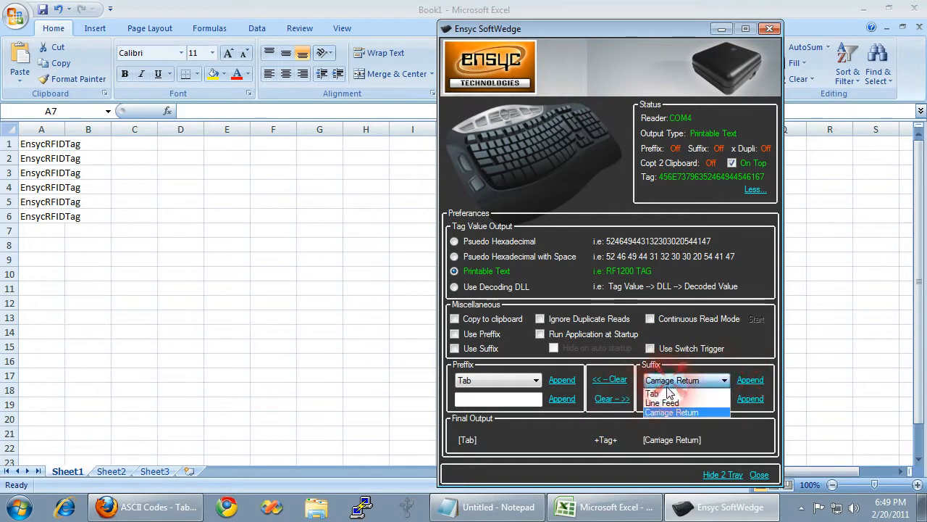
pyautogui.click(667, 403)
pyautogui.click(750, 381)
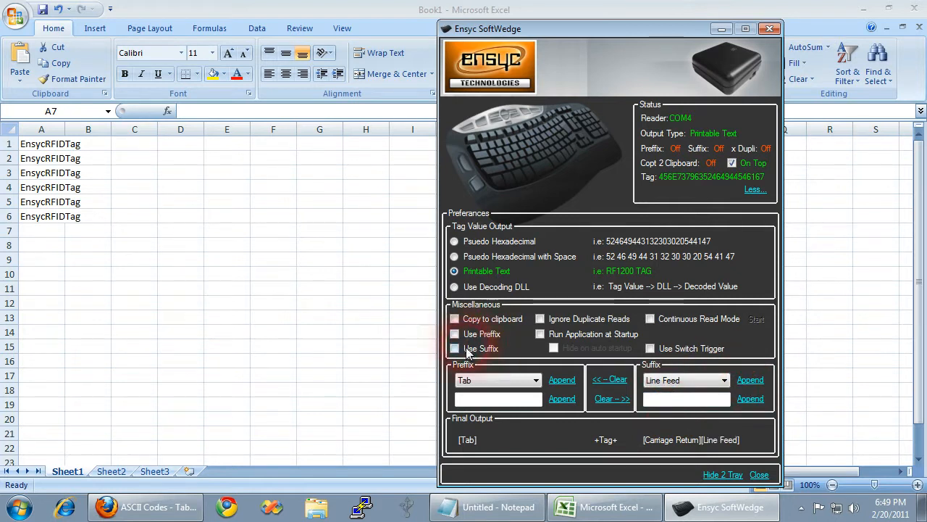
pyautogui.click(467, 350)
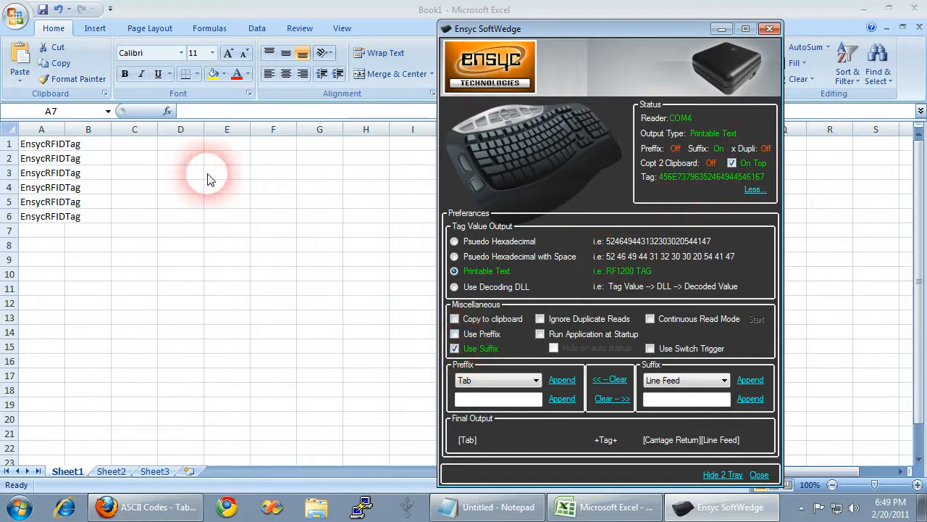
# - Read the tag value EnsycRFIDTag into cells A8 through A17 with the suffix advancing one row per read
pyautogui.click(45, 234)
pyautogui.click(54, 249)
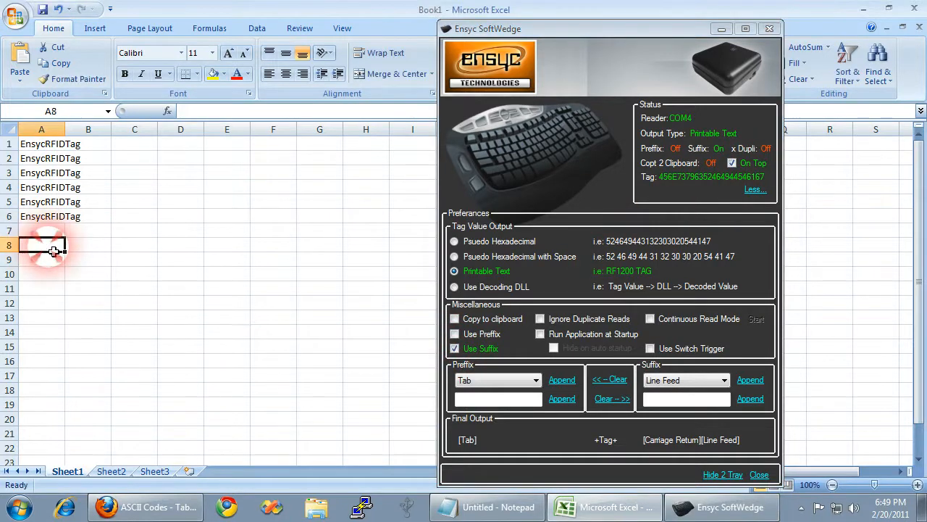
pyautogui.write('EnsycRFIDTag')
pyautogui.press('Return')
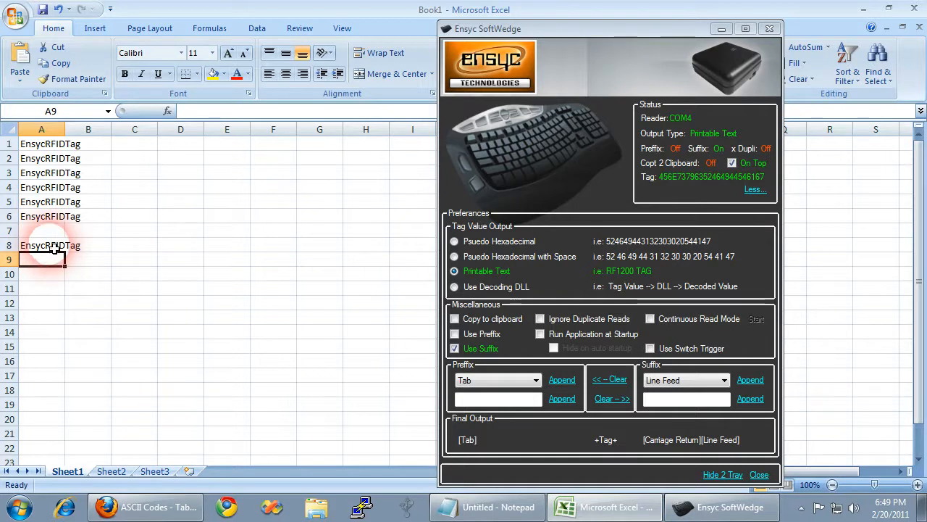
pyautogui.write('EnsycRFIDTag')
pyautogui.press('Return')
pyautogui.write('EnsycRFIDTag')
pyautogui.press('Return')
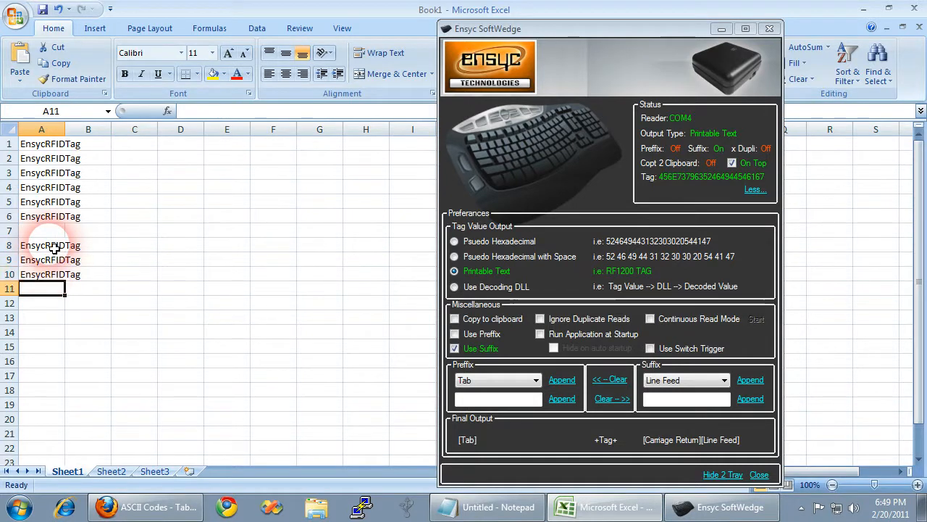
pyautogui.write('EnsycRFIDTag')
pyautogui.press('Return')
pyautogui.write('EnsycRFIDTag')
pyautogui.press('Return')
pyautogui.write('EnsycRFIDTag')
pyautogui.press('Return')
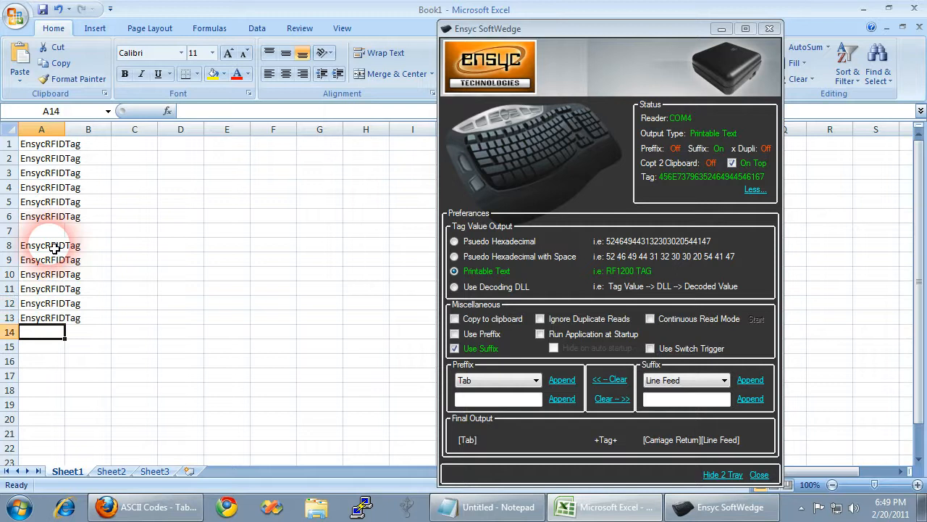
pyautogui.write('EnsycRFIDTag')
pyautogui.press('Return')
pyautogui.write('EnsycRFIDTag')
pyautogui.press('Return')
pyautogui.write('EnsycRFIDTag')
pyautogui.press('Return')
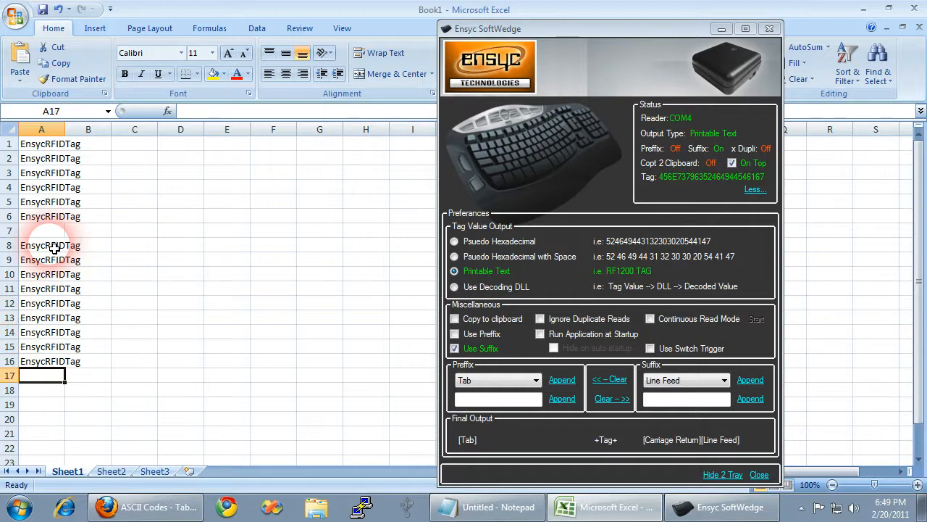
pyautogui.write('EnsycRFIDTag')
pyautogui.press('Return')
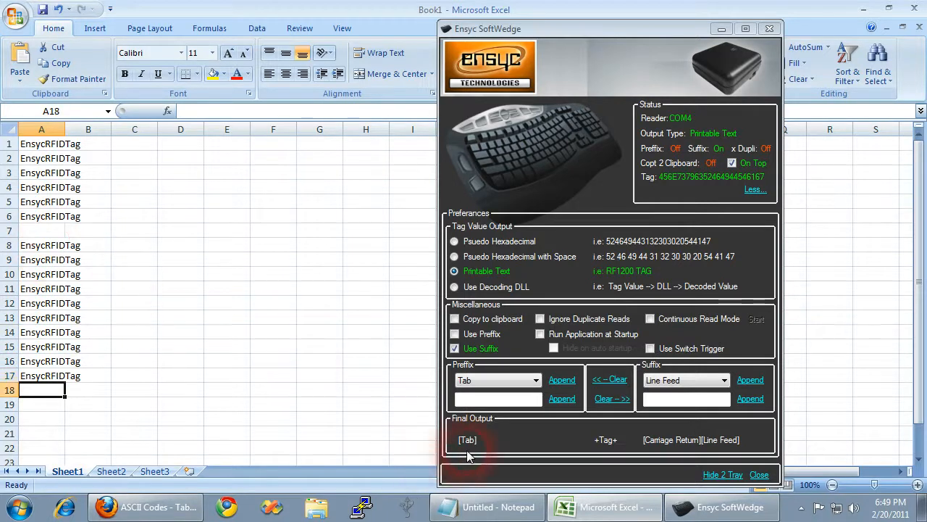
# - Enable Use Prefix and, starting from cell A19, read EnsycRFIDTag into cells B19 through B22
pyautogui.click(455, 334)
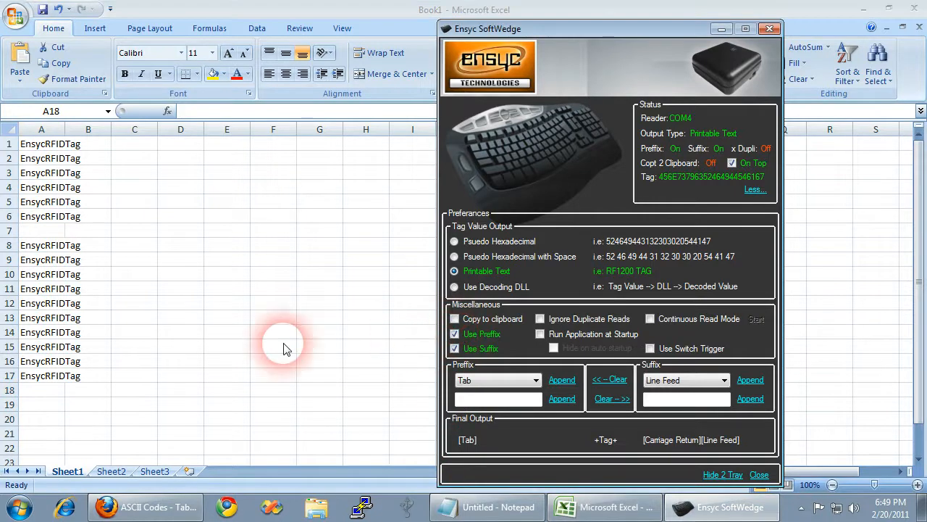
pyautogui.click(39, 406)
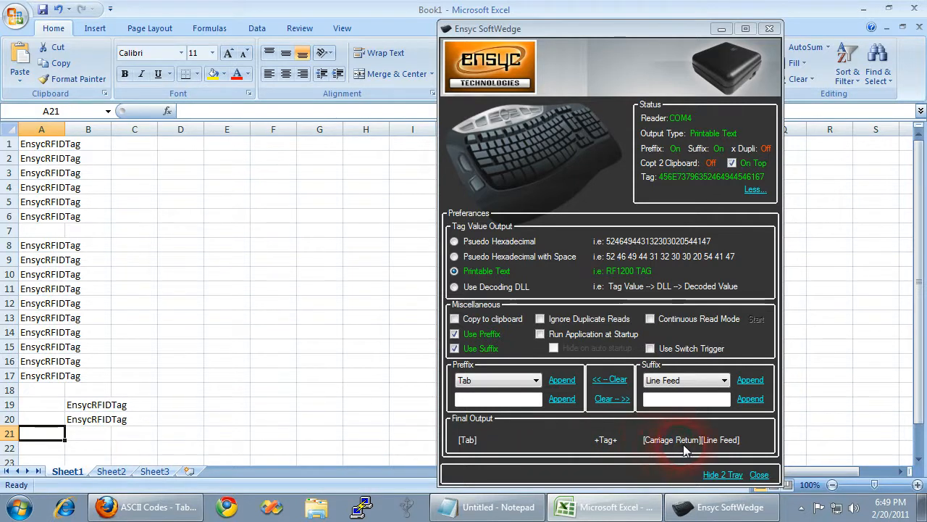
pyautogui.press('Tab')
pyautogui.write('EnsycRFIDTag')
pyautogui.press('Return')
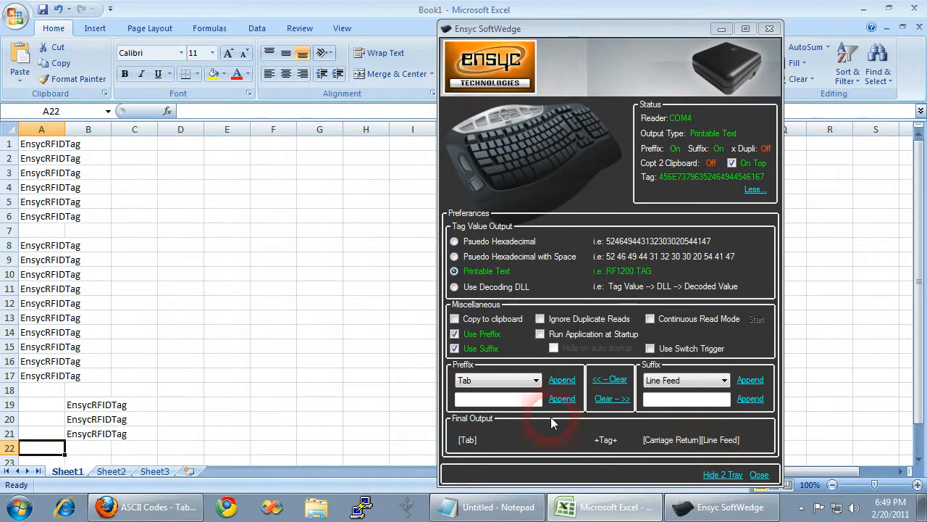
pyautogui.press('Tab')
pyautogui.write('EnsycRFIDTag')
pyautogui.press('Return')
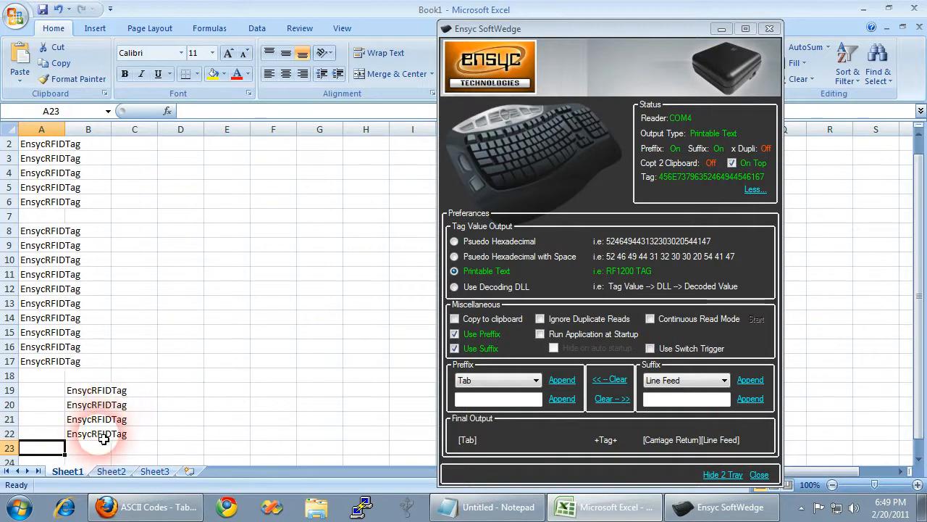
# - Delete the tag reads in B19 through B22 and clear all remaining contents of Sheet1
pyautogui.click(103, 433)
pyautogui.hotkey('shift', 'Up')
pyautogui.hotkey('shift', 'Up')
pyautogui.hotkey('shift', 'Up')
pyautogui.press('Delete')
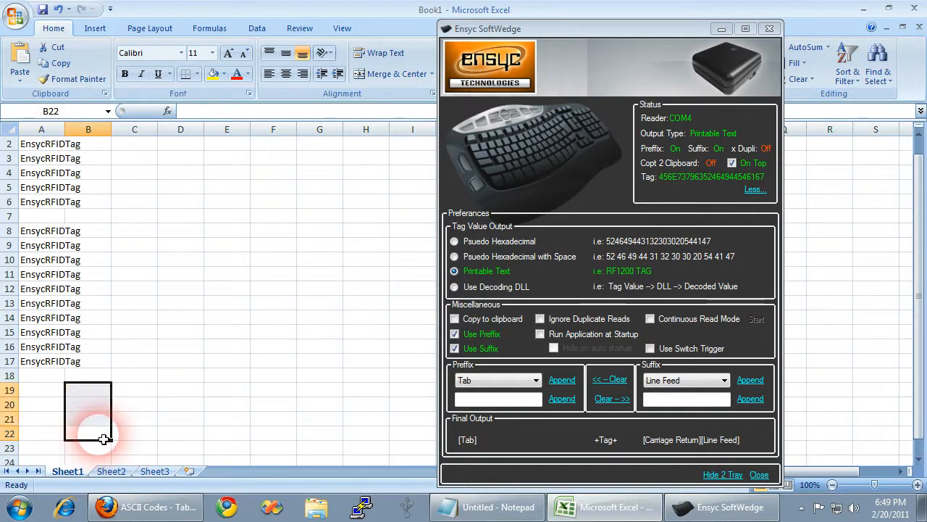
pyautogui.hotkey('ctrl', 'a')
pyautogui.press('Delete')
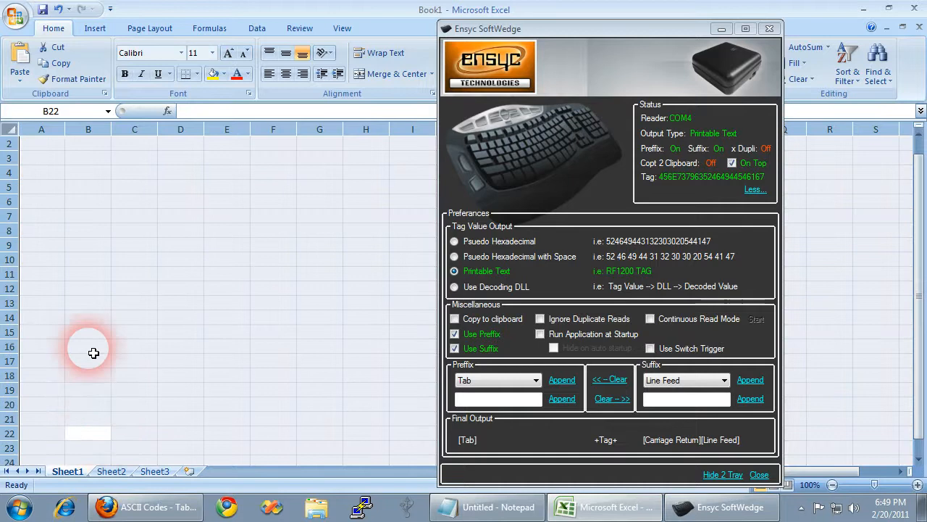
pyautogui.click(71, 174)
pyautogui.click(42, 144)
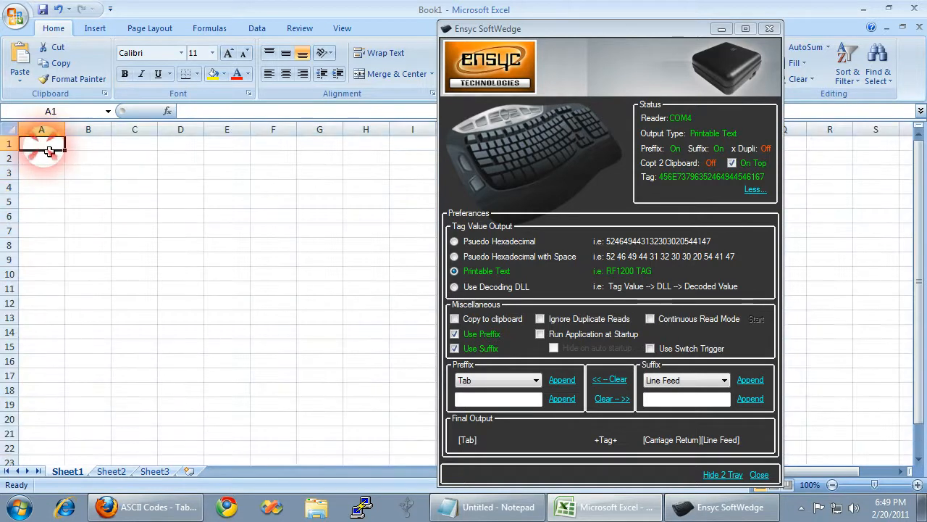
pyautogui.click(486, 244)
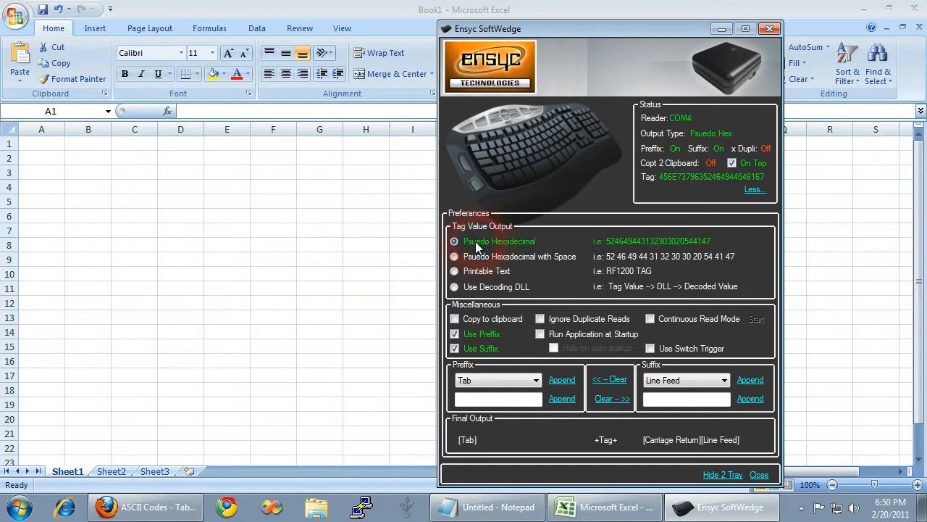
pyautogui.click(56, 147)
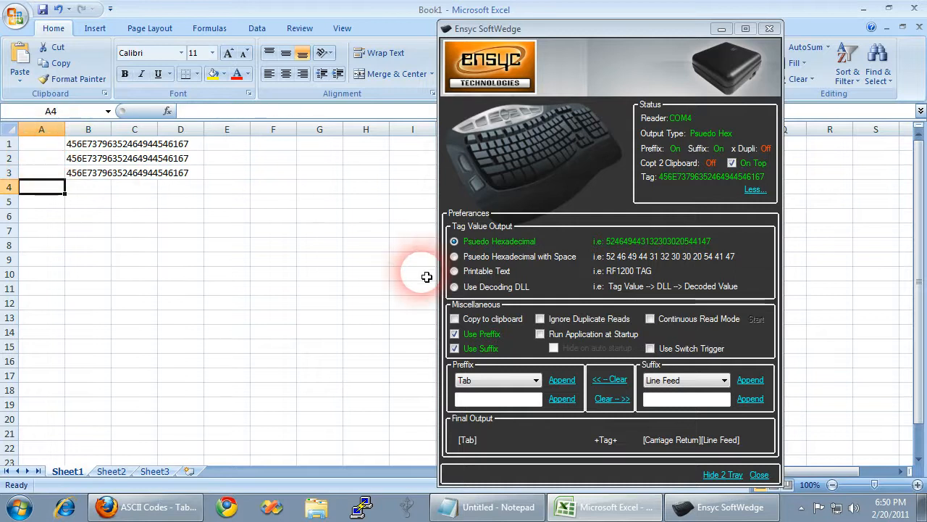
# - Set the tag value output to Psuedo Hexadecimal with Space and disable Use Suffix
pyautogui.click(454, 256)
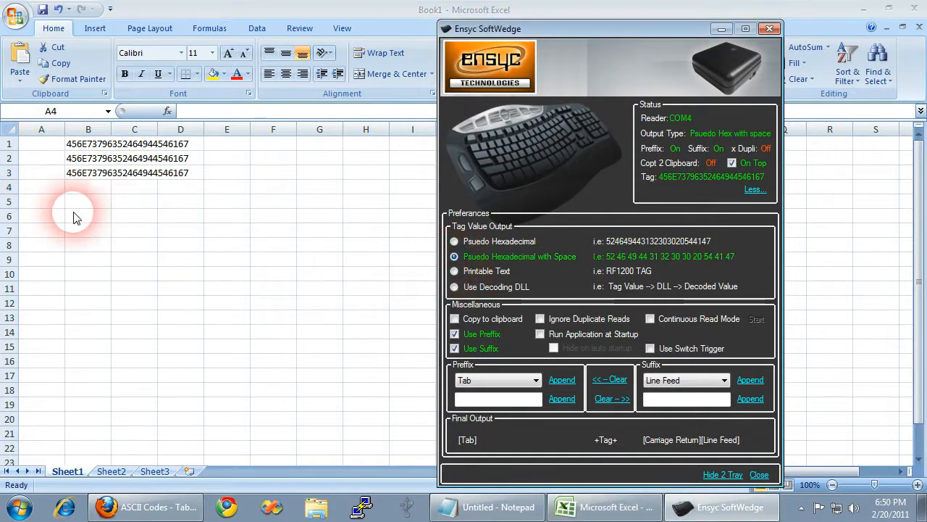
pyautogui.click(42, 190)
pyautogui.click(46, 208)
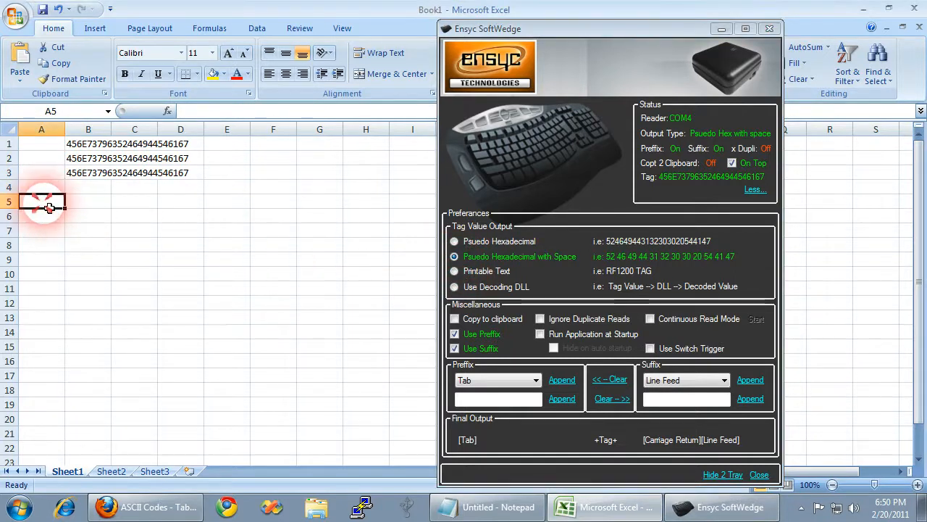
pyautogui.click(454, 348)
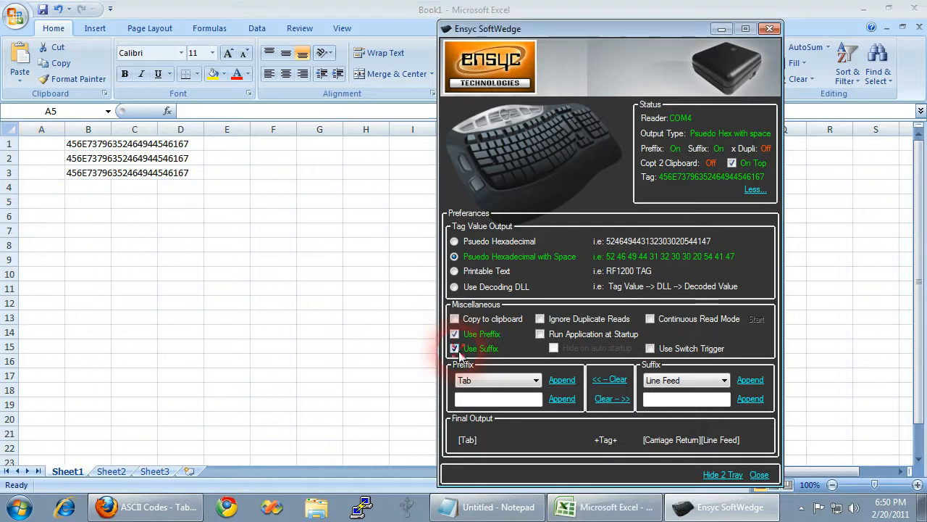
pyautogui.click(61, 208)
pyautogui.press('Tab')
pyautogui.write('45 6E 73 79 63 52 46 49 44 54 61 67')
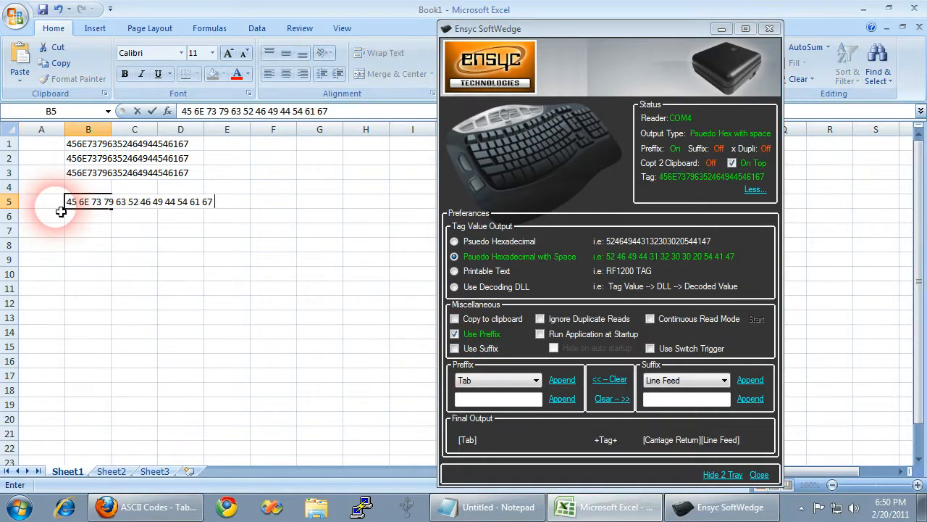
pyautogui.press('Tab')
pyautogui.write('45 6E 73 79 63 52 46 49 44 54 61 67')
pyautogui.press('Tab')
pyautogui.write('45 6E 73 79 63 52 46 49 44 54 61 67')
pyautogui.press('Tab')
pyautogui.write('45 6E 73 79 63 52 46 49 44 54 61 67')
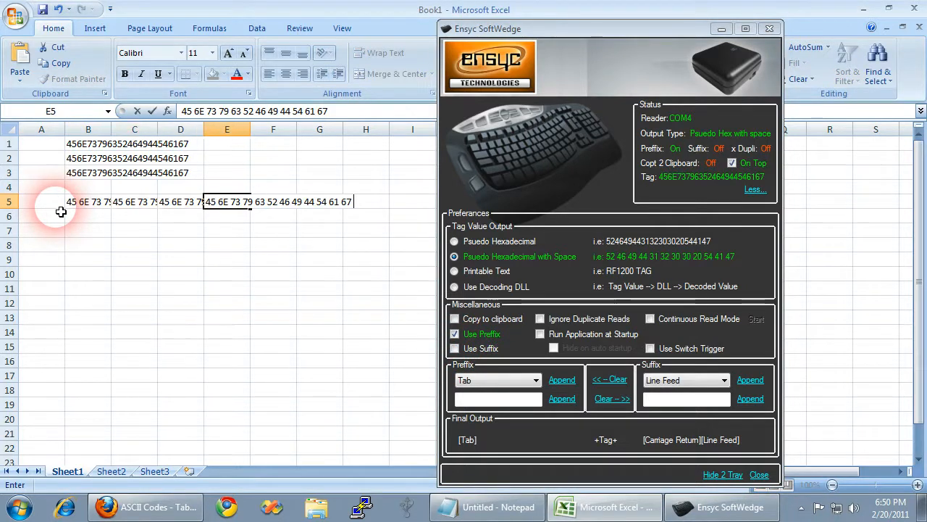
pyautogui.press('Tab')
pyautogui.write('45 6E 73 79 63 52 46 49 44 54 61 67')
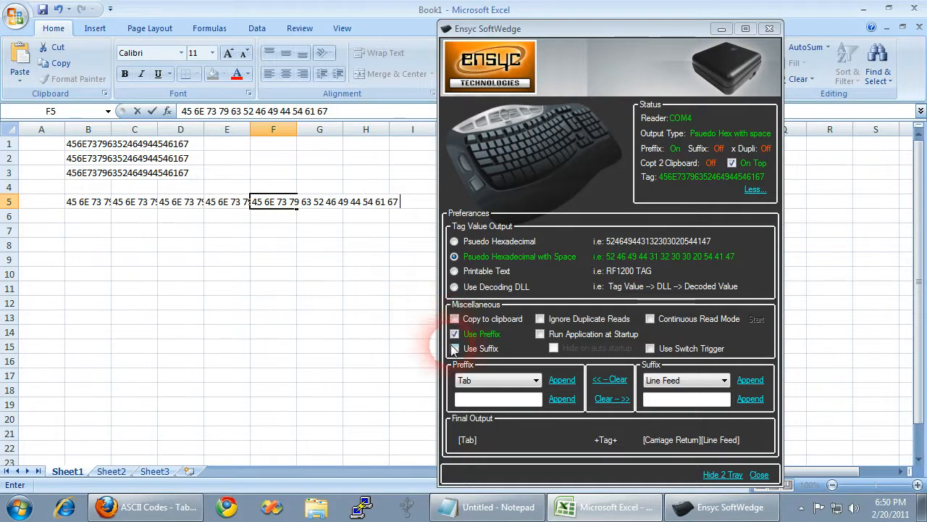
# - Enable Use Suffix, disable Use Prefix, and read the spaced hexadecimal tag value into cells A7 through A10
pyautogui.click(454, 348)
pyautogui.click(454, 334)
pyautogui.click(46, 231)
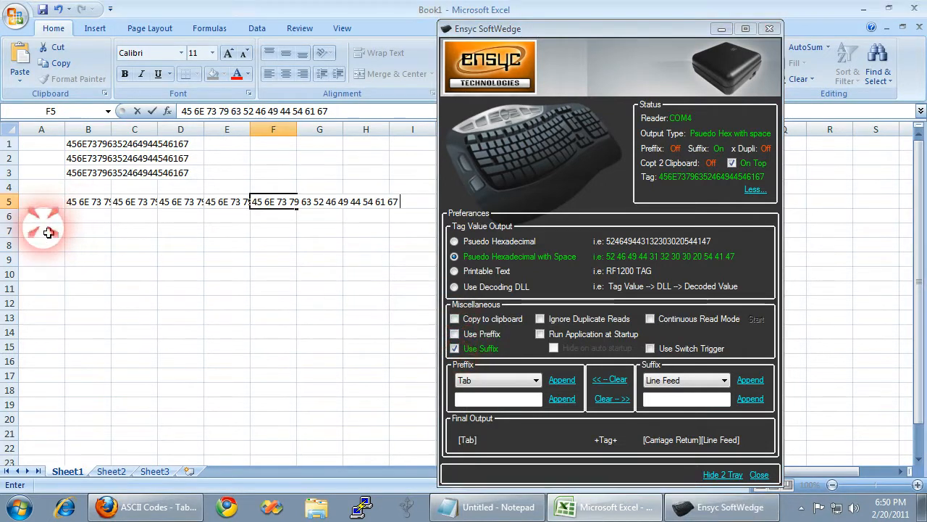
pyautogui.click(49, 231)
pyautogui.write('45 6E 73 79 63 52 46 49 44 54 61 67')
pyautogui.press('Return')
pyautogui.write('45 6E 73 79 63 52 46 49 44 54 61 67')
pyautogui.press('Return')
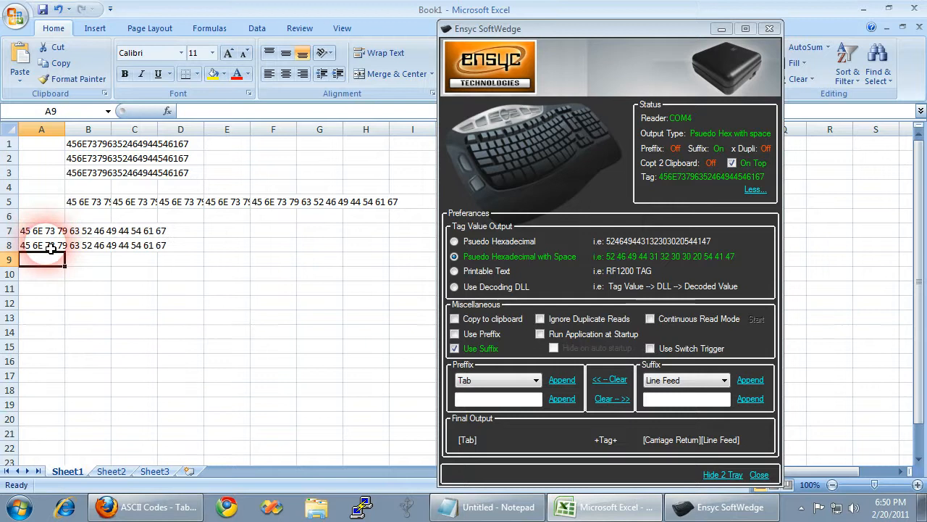
pyautogui.write('45 6E 73 79 63 52 46 49 44 54 61 67')
pyautogui.press('Return')
pyautogui.write('45 6E 73 79 63 52 46 49 44 54 61 67')
pyautogui.press('Return')
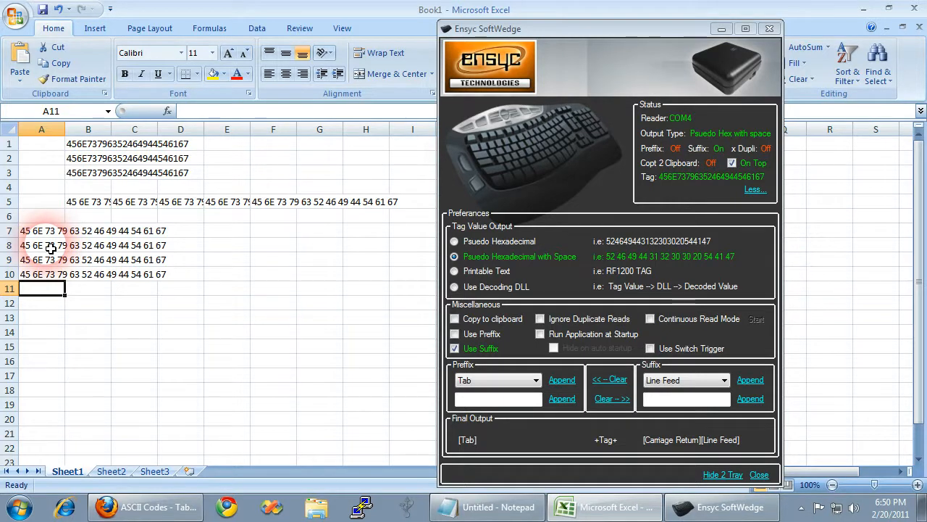
# - Append the custom text "My Tag Value" to the prefix after Tab
pyautogui.click(496, 400)
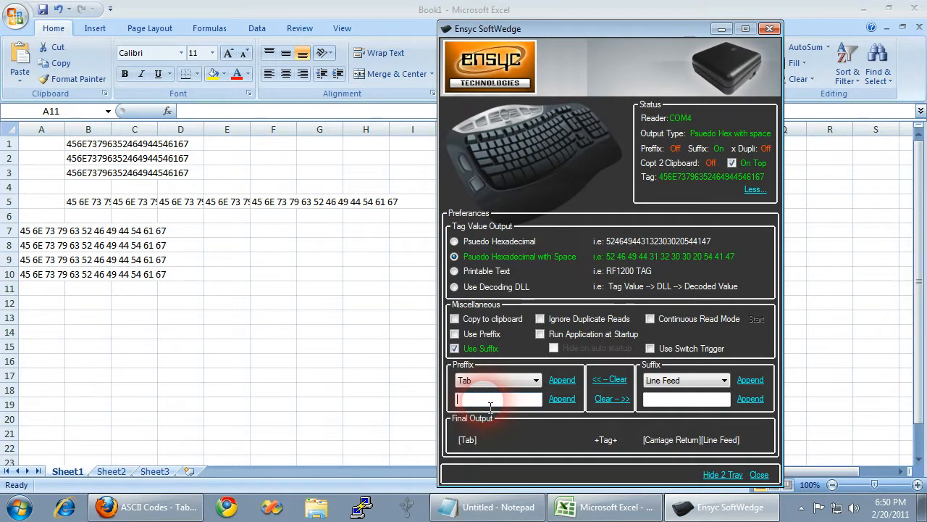
pyautogui.write('mYtAG')
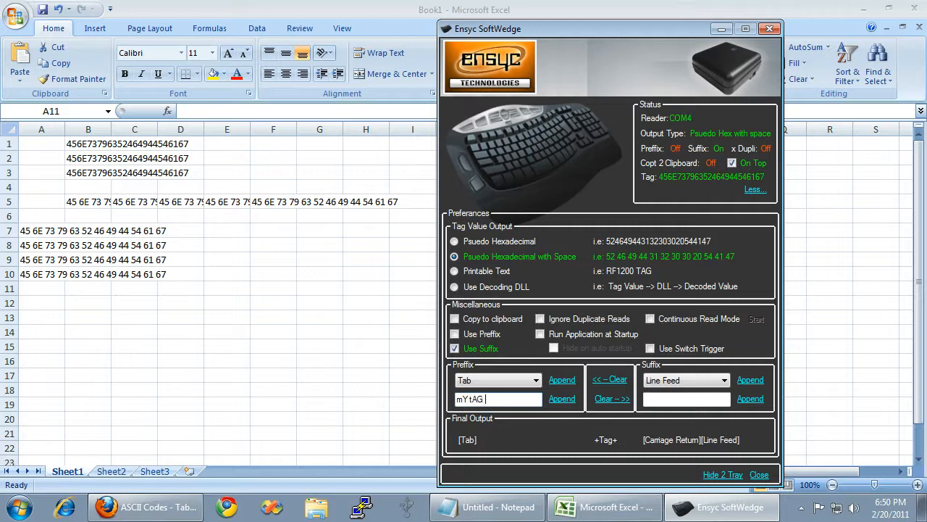
pyautogui.press('BackSpace')
pyautogui.press('BackSpace')
pyautogui.press('BackSpace')
pyautogui.press('BackSpace')
pyautogui.press('BackSpace')
pyautogui.press('BackSpace')
pyautogui.write('My Tag Value')
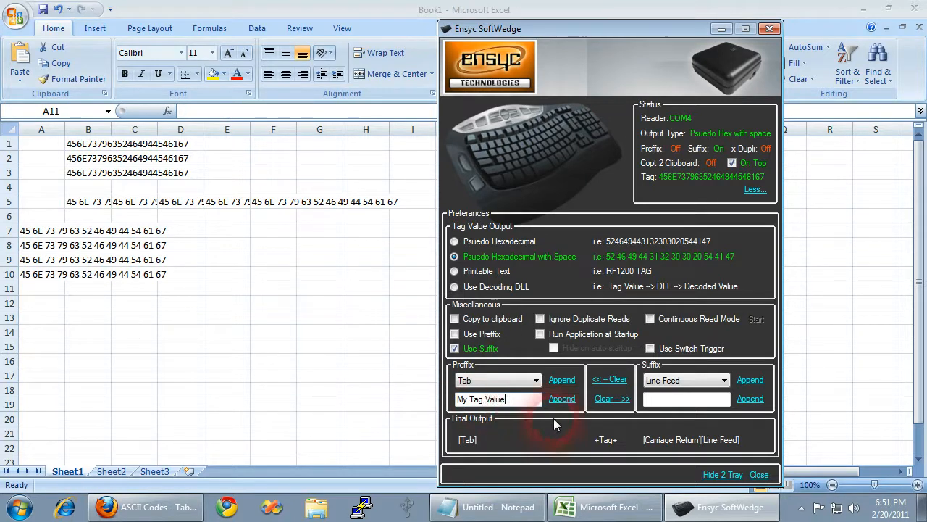
pyautogui.click(562, 399)
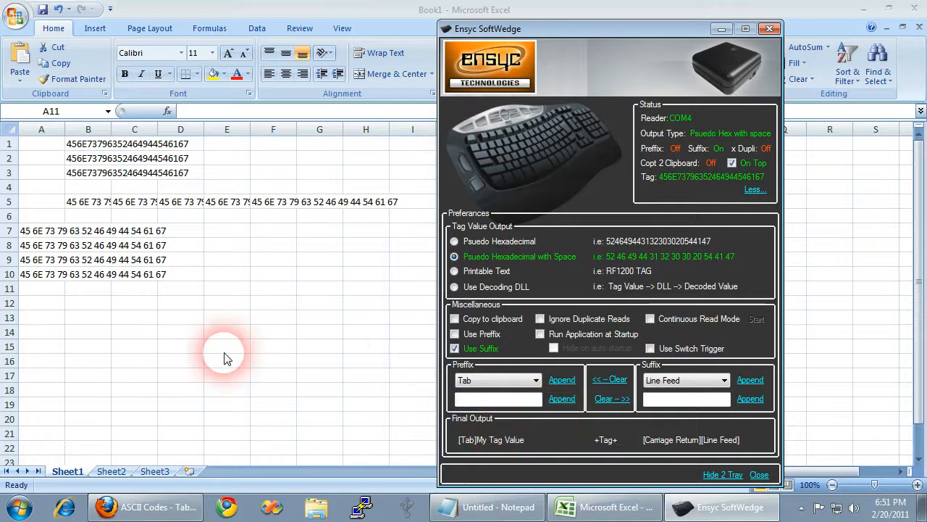
# - Read the spaced hexadecimal tag value into cell A12 with Use Prefix still disabled
pyautogui.click(44, 307)
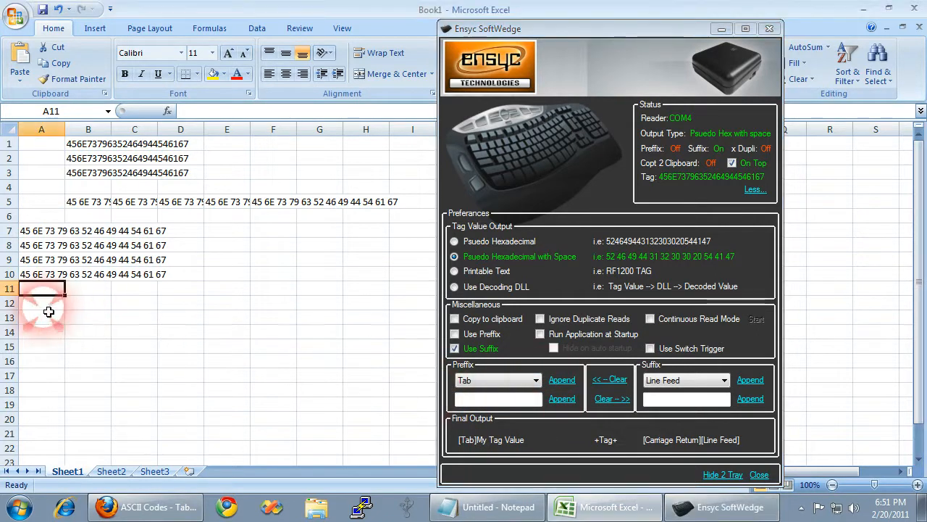
pyautogui.click(48, 310)
pyautogui.write('45 6E 73 79 63 52 46 49 44 54 61 67')
pyautogui.press('Return')
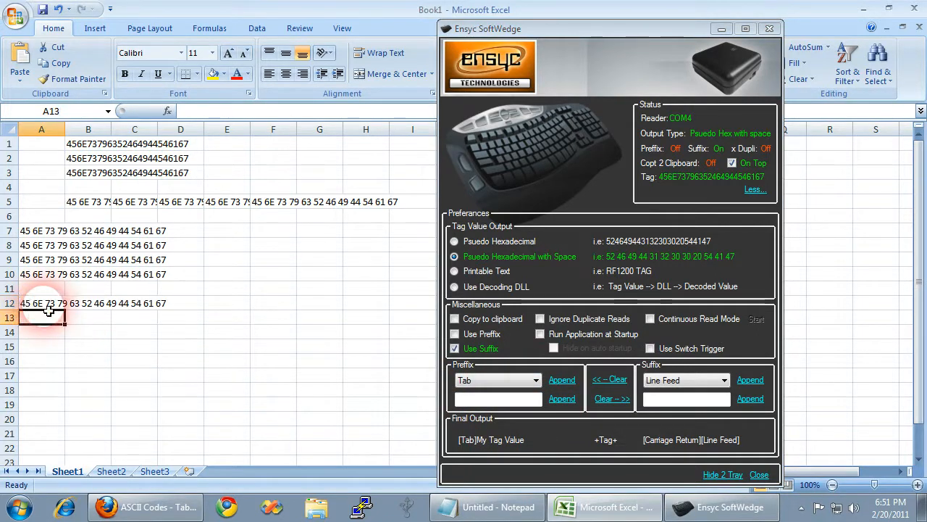
# - Enable Use Prefix and, starting from cell A14, read the tag prefixed with "My Tag Value" into cells B14 and B15
pyautogui.click(455, 334)
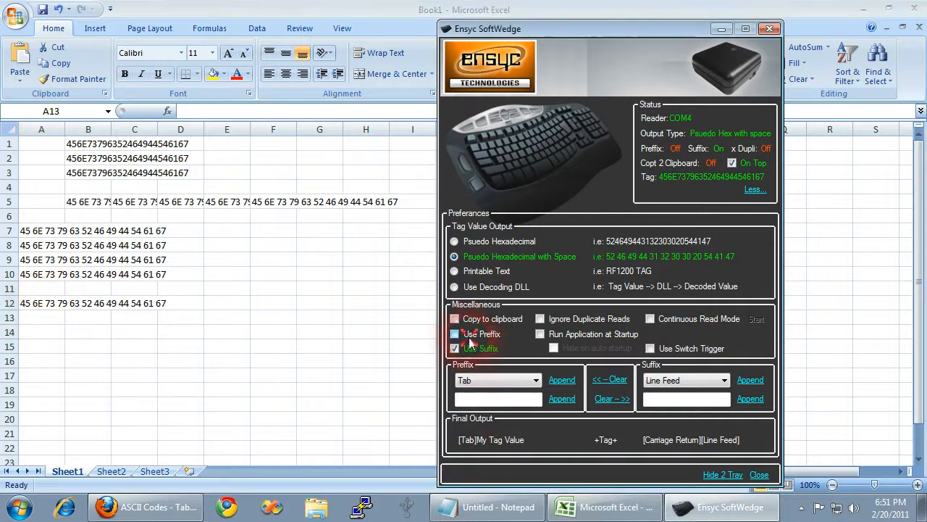
pyautogui.click(54, 333)
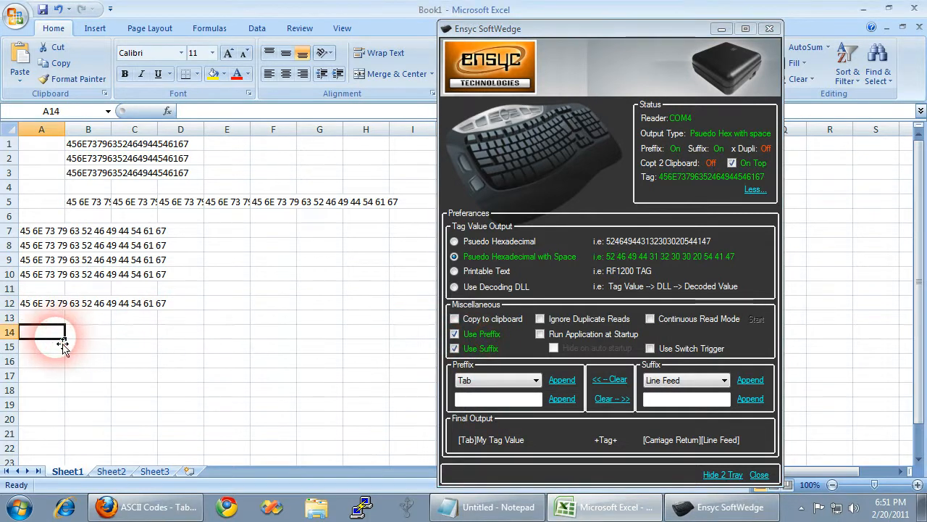
pyautogui.press('Tab')
pyautogui.write('My Tag Value45 6E 73 79 63 52 46 49 44 54 61 67')
pyautogui.press('Return')
pyautogui.press('Tab')
pyautogui.write('My Tag Value45 6E 73 79 63 52 46 49 44 54 61 67')
pyautogui.press('Return')
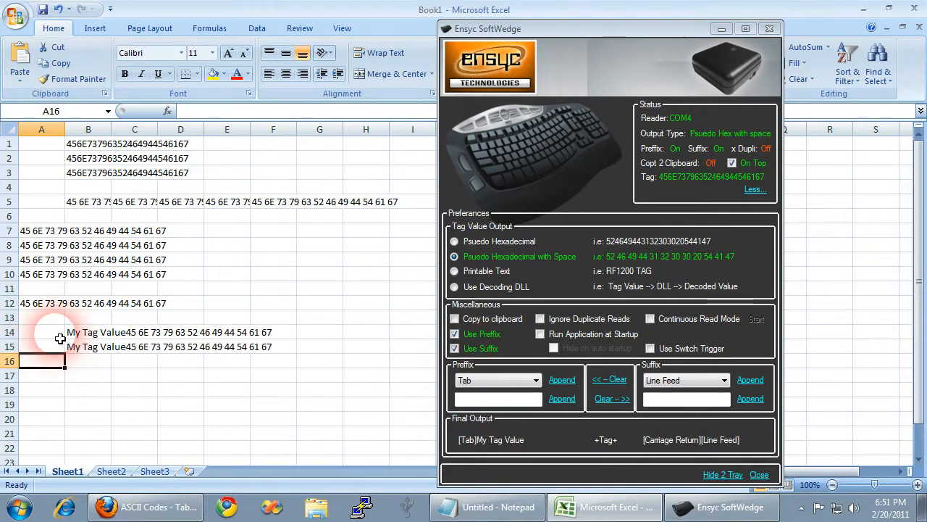
# - Examine the full contents of the prefixed tag read in cell B14, and select the empty cell A16
pyautogui.click(79, 335)
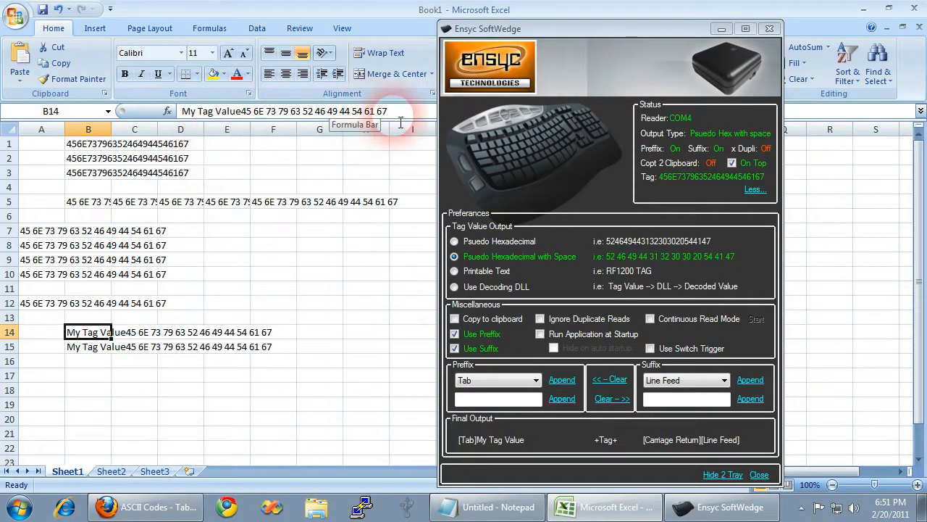
pyautogui.click(99, 362)
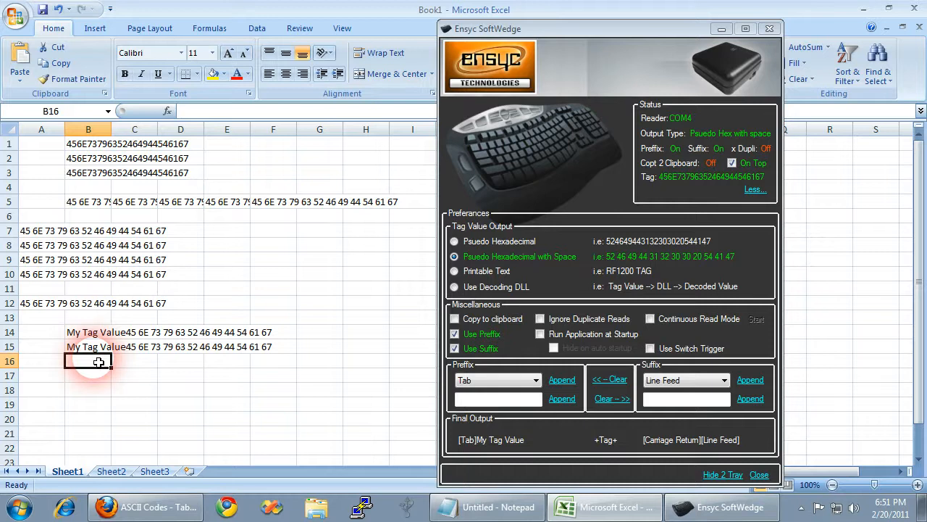
pyautogui.click(45, 362)
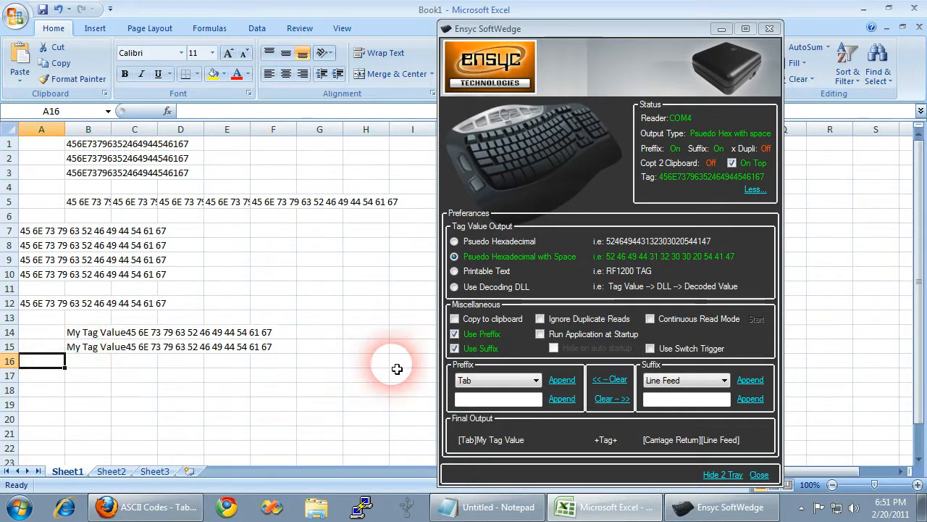
# - Enable Run Application at Startup together with Hide on auto startup
pyautogui.click(541, 336)
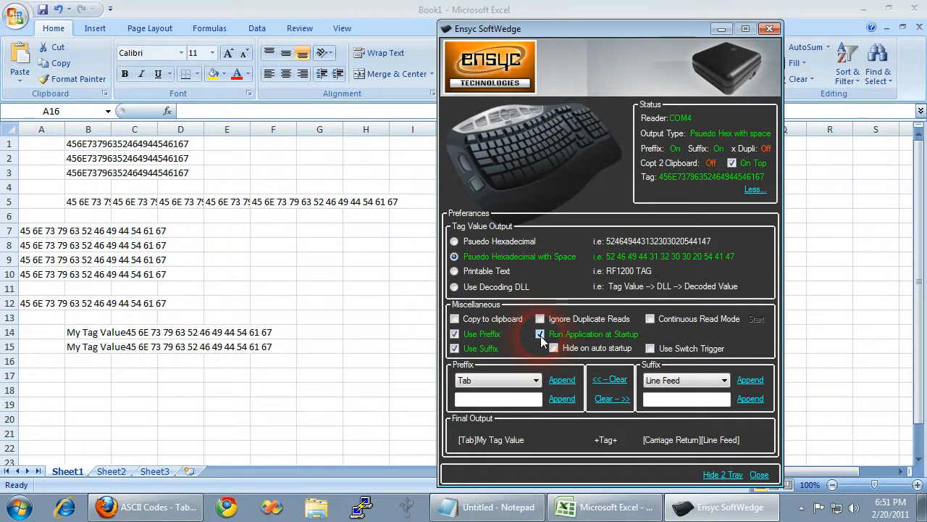
pyautogui.click(554, 347)
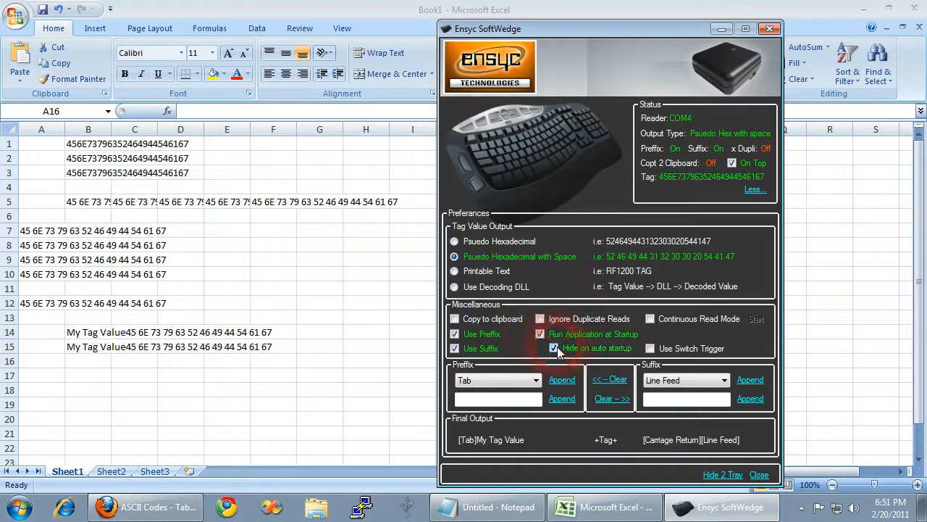
# - Switch SoftWedge to its compact status window, hide it to the system tray, and reopen it from there
pyautogui.click(753, 190)
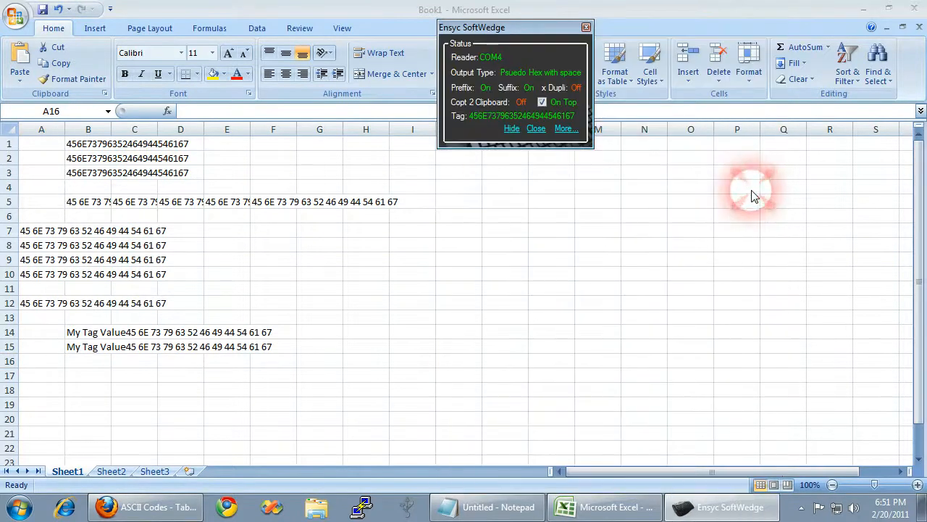
pyautogui.click(516, 130)
pyautogui.click(801, 507)
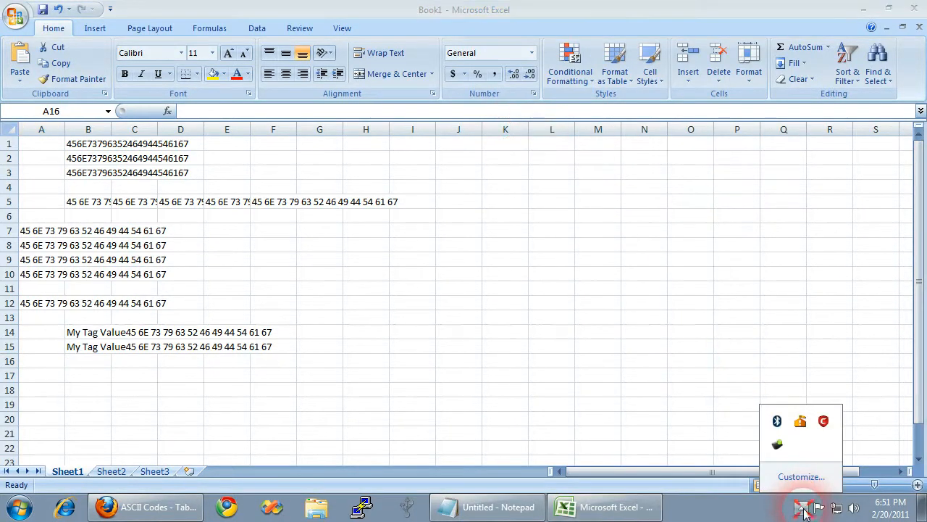
pyautogui.click(779, 445)
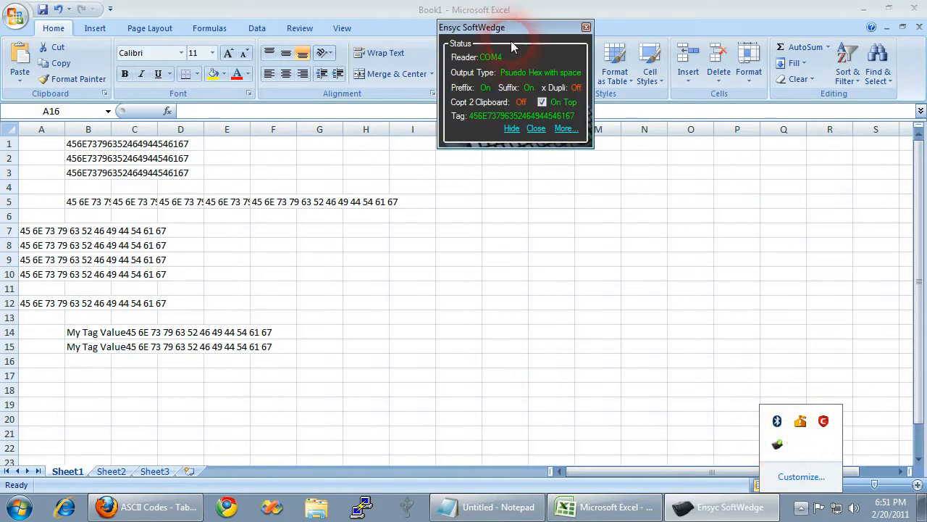
# - Move the compact SoftWedge window over the empty lower cells, then expand it to full view and reposition it fully on screen
pyautogui.moveTo(511, 40); pyautogui.dragTo(714, 279)
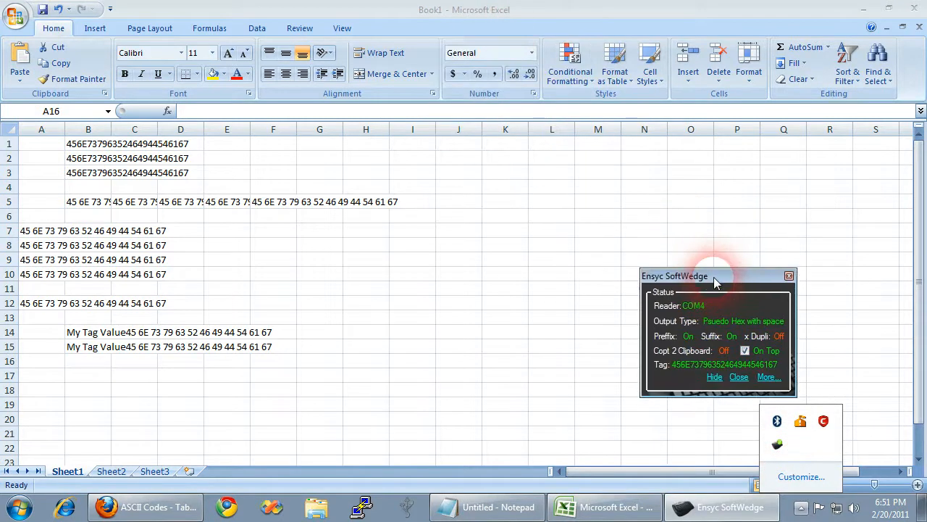
pyautogui.click(706, 389)
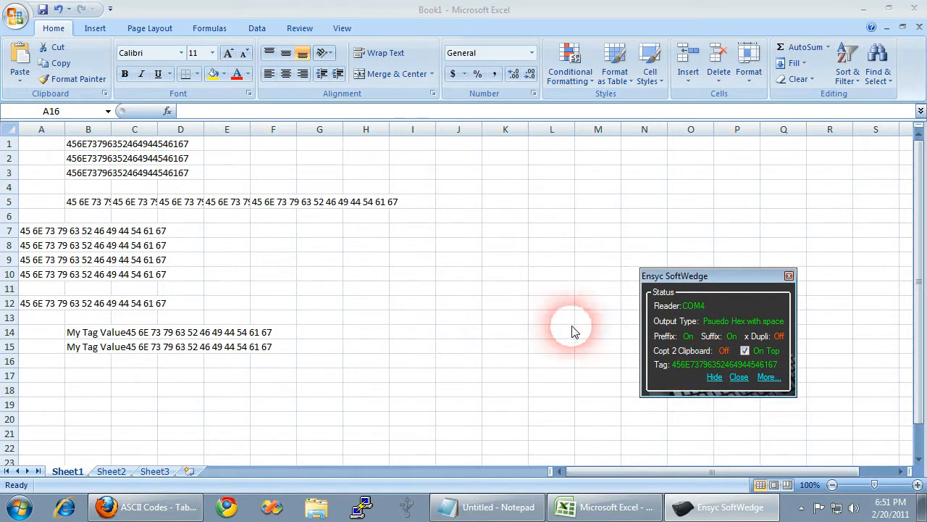
pyautogui.click(770, 378)
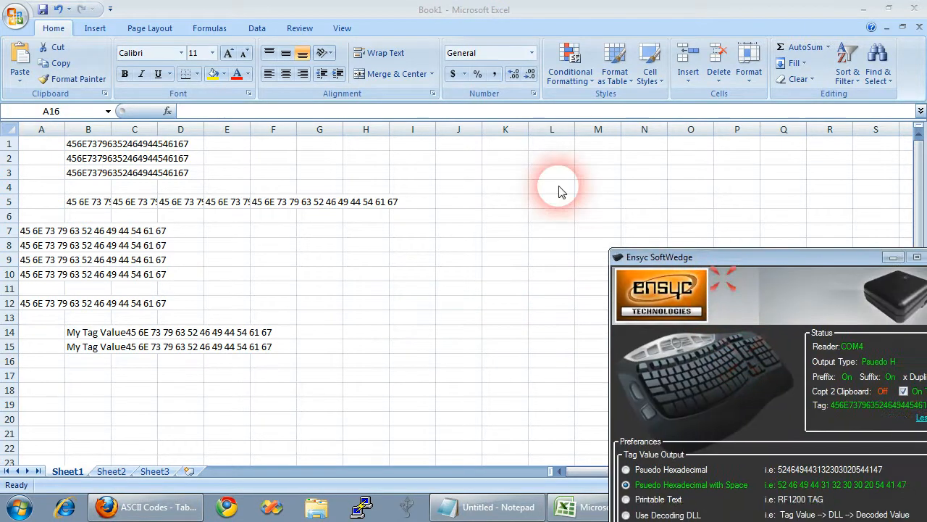
pyautogui.moveTo(722, 280); pyautogui.dragTo(362, 21)
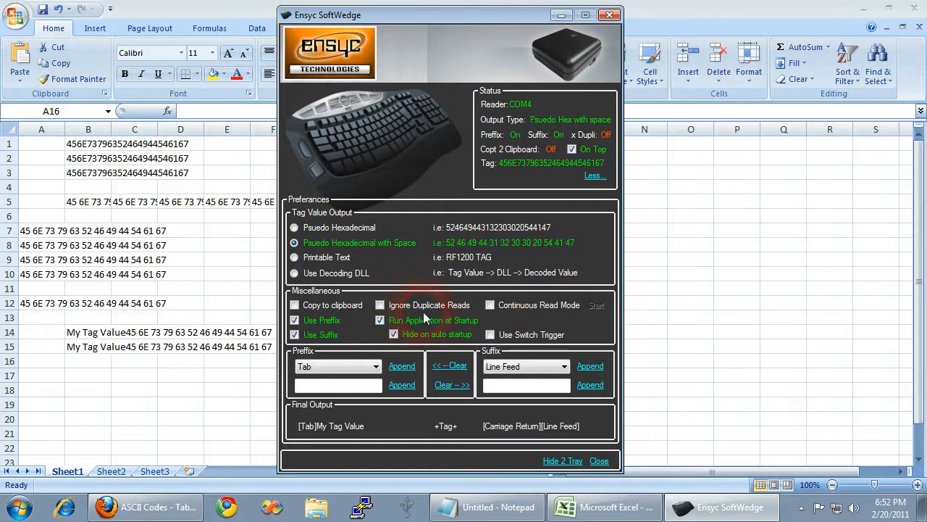
# - Set the tag value output to Use Decoding DLL and select the tag read in cell A10
pyautogui.click(336, 275)
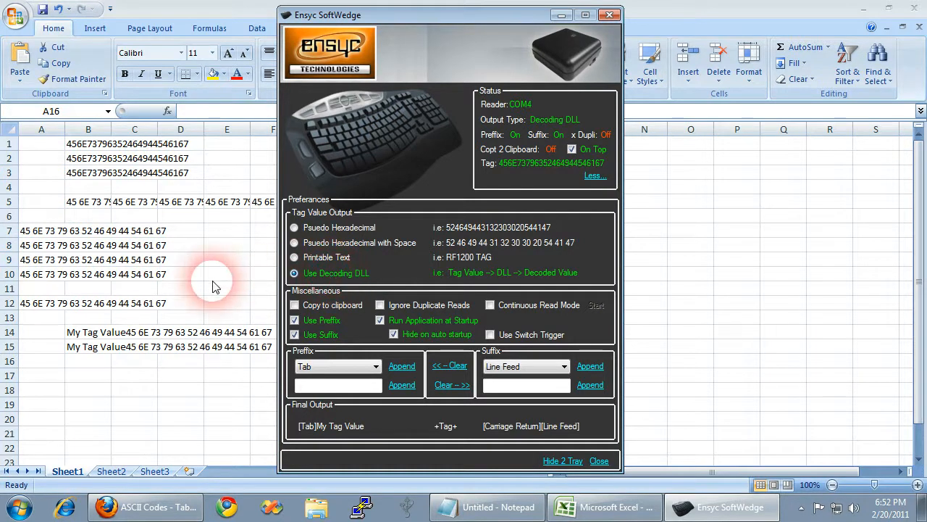
pyautogui.click(78, 277)
pyautogui.click(79, 275)
pyautogui.click(50, 273)
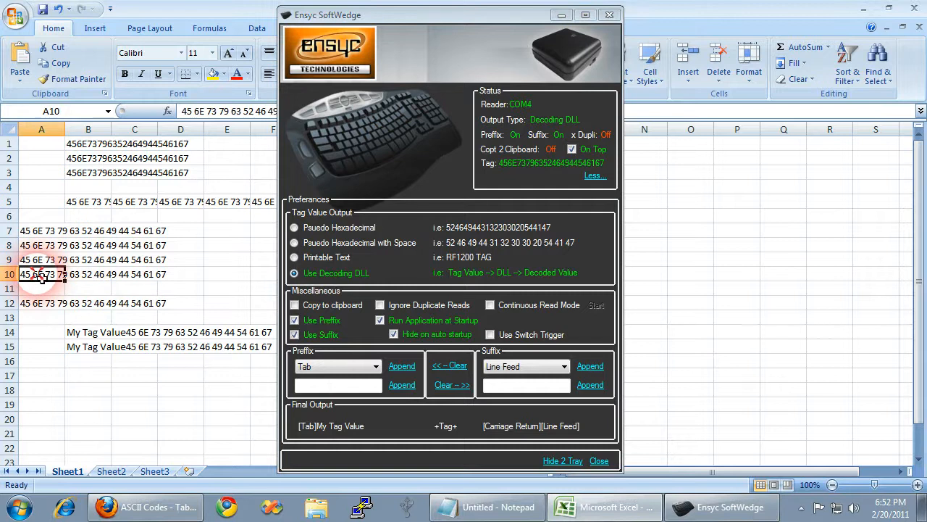
# - Move the SoftWedge window clear of the tag data and highlight groups of bytes within cell A10's value
pyautogui.moveTo(401, 17); pyautogui.dragTo(619, 26)
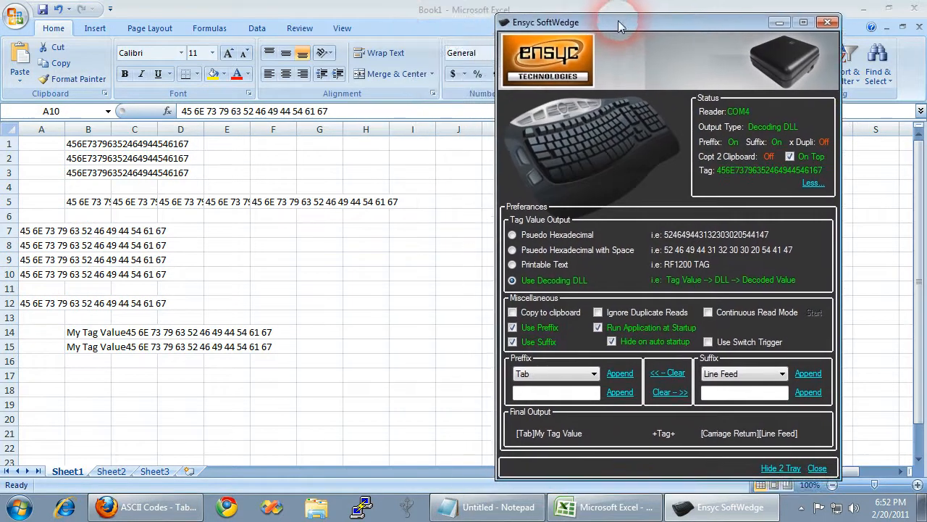
pyautogui.click(42, 278)
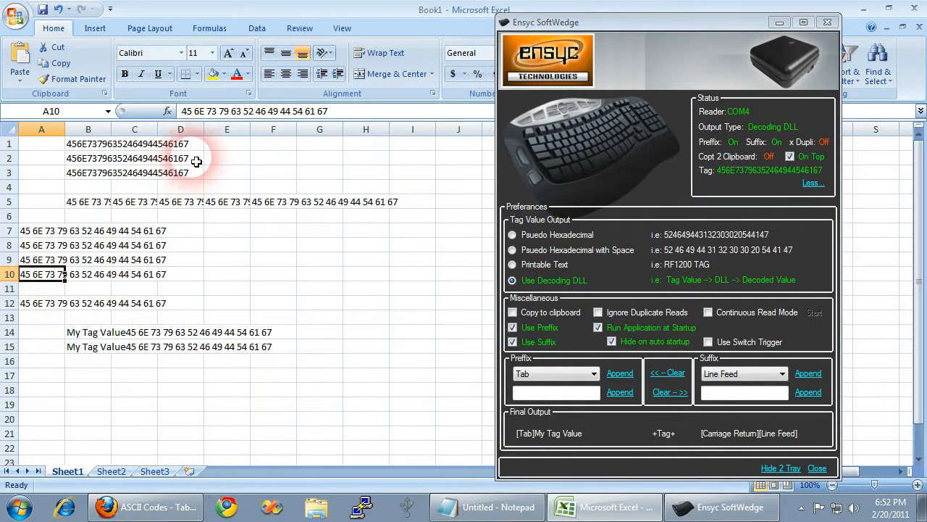
pyautogui.click(208, 116)
pyautogui.moveTo(207, 117); pyautogui.dragTo(178, 115)
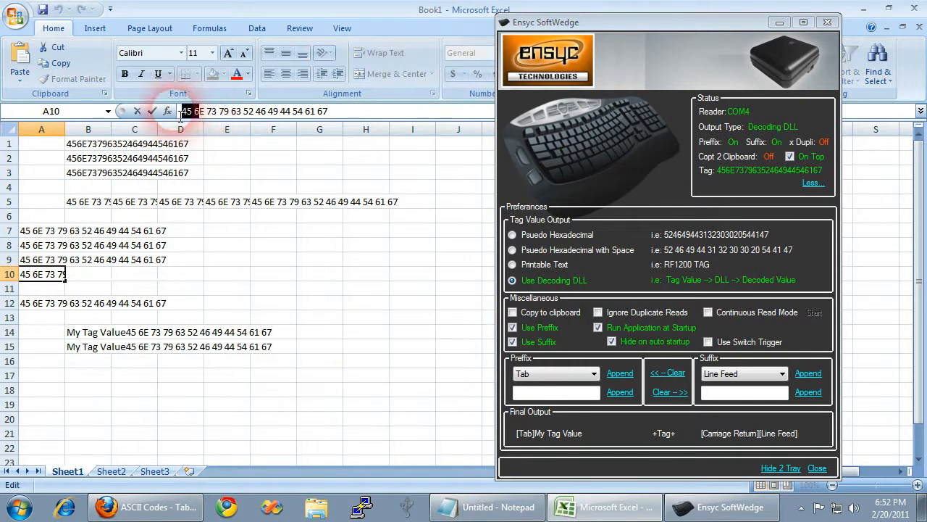
pyautogui.click(206, 114)
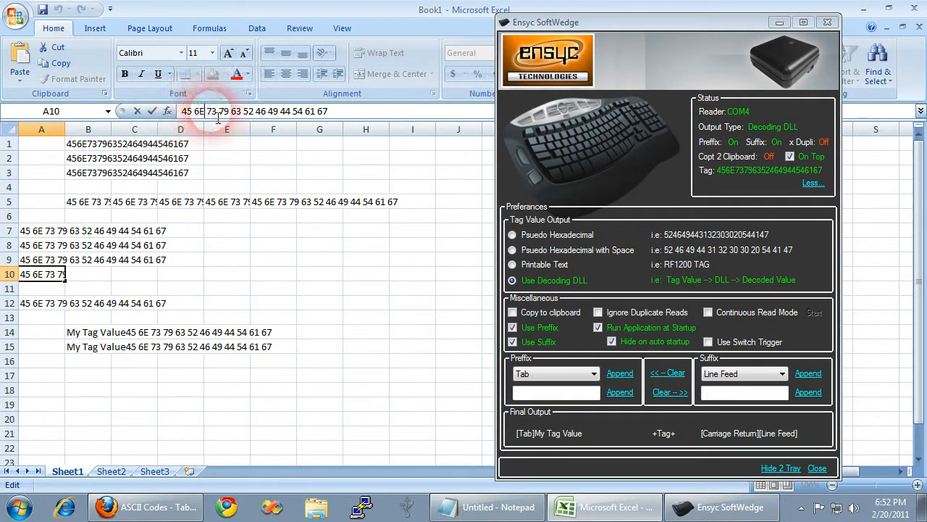
pyautogui.moveTo(215, 118); pyautogui.dragTo(321, 118)
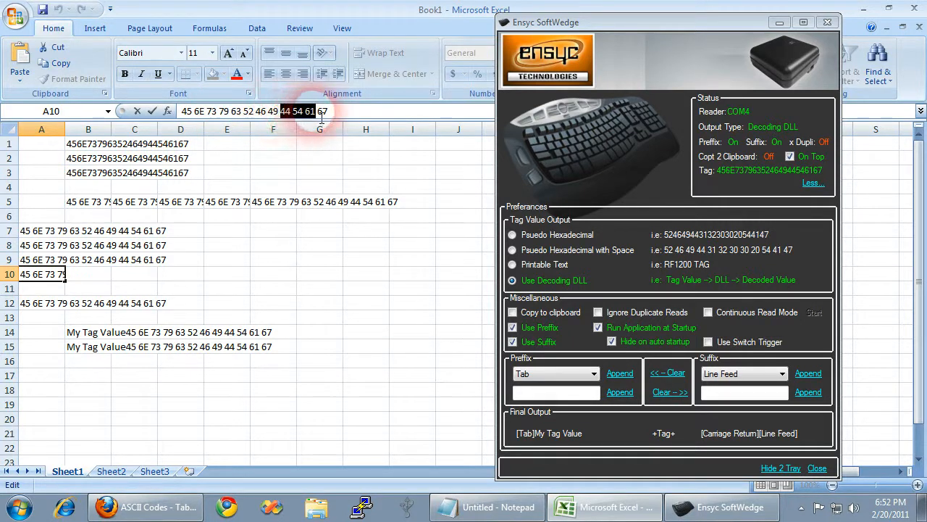
pyautogui.click(56, 293)
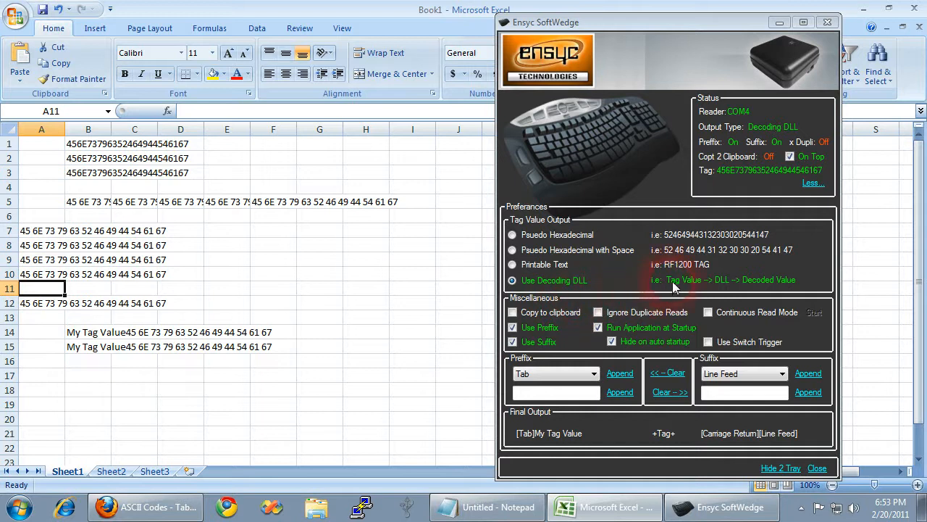
# - Shorten the tag value in cell A10 to 45 6E 73 79 63
pyautogui.click(62, 275)
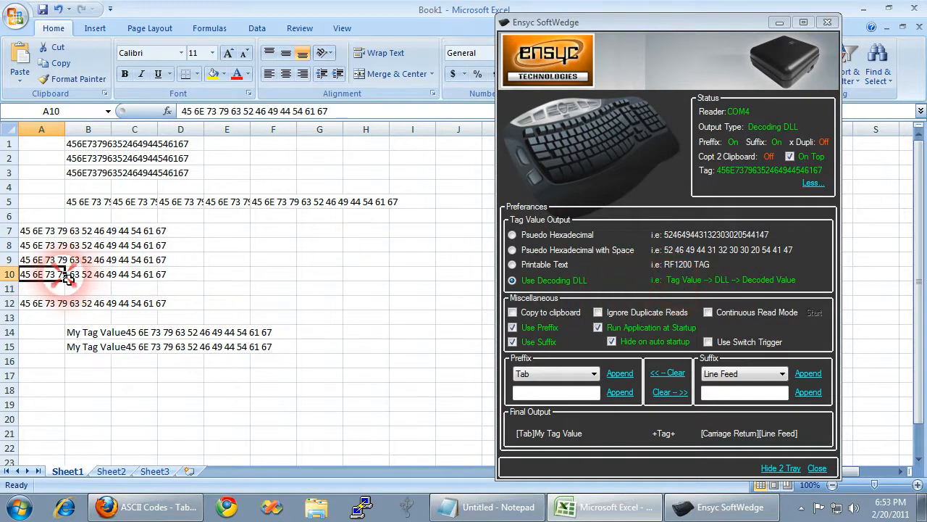
pyautogui.moveTo(67, 277); pyautogui.dragTo(168, 275)
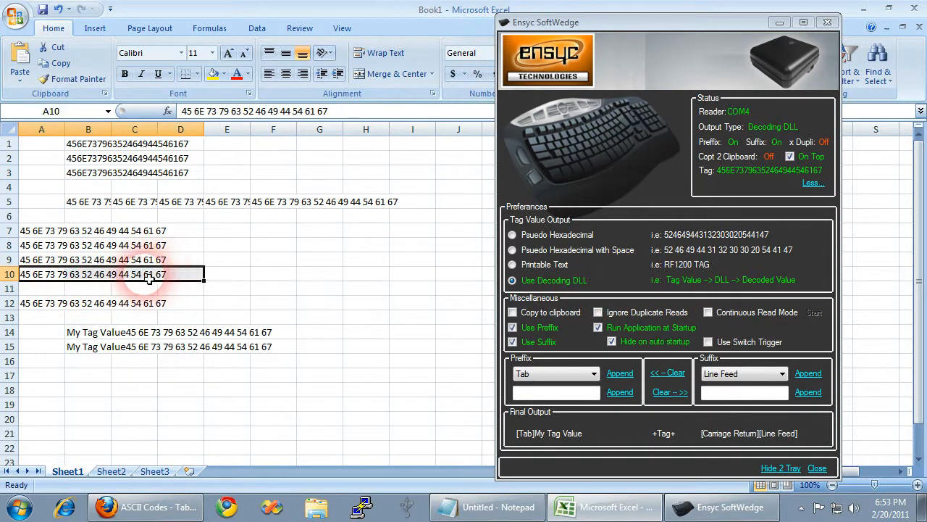
pyautogui.click(245, 114)
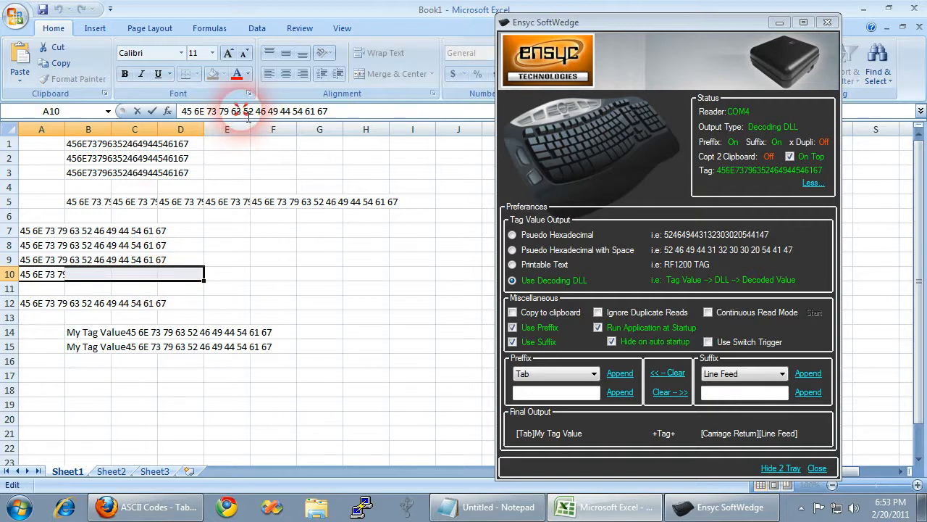
pyautogui.moveTo(246, 114); pyautogui.dragTo(341, 112)
pyautogui.press('BackSpace')
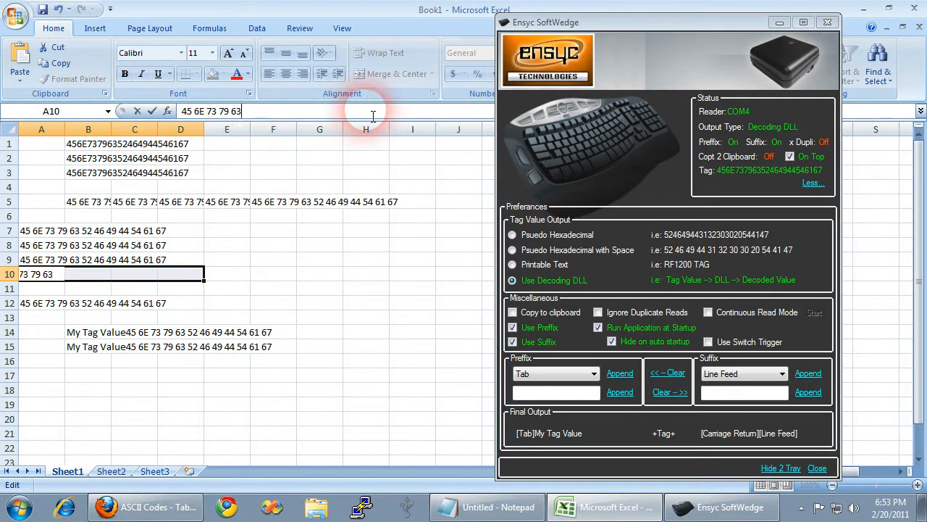
pyautogui.click(55, 286)
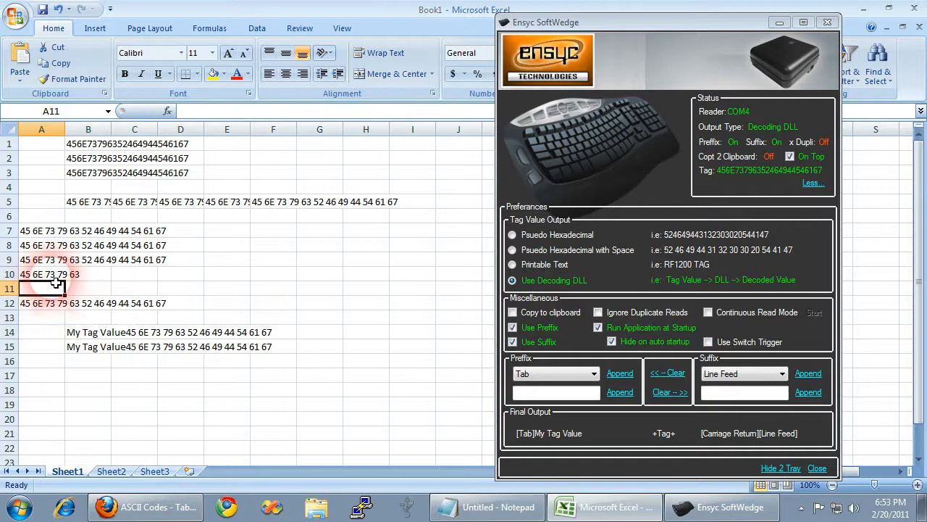
pyautogui.click(49, 274)
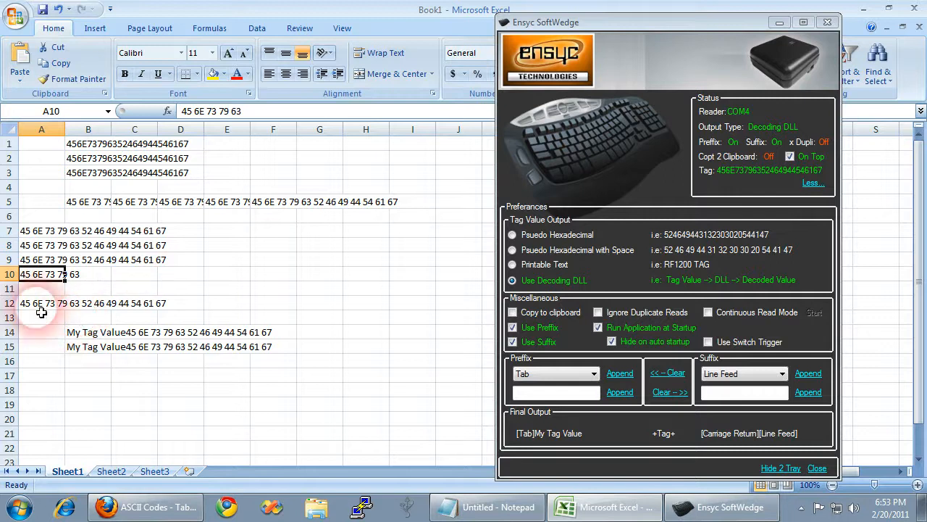
# - Enter 1 in cell A18 and a person's full name beside it in B18
pyautogui.click(29, 389)
pyautogui.write('1')
pyautogui.press('Tab')
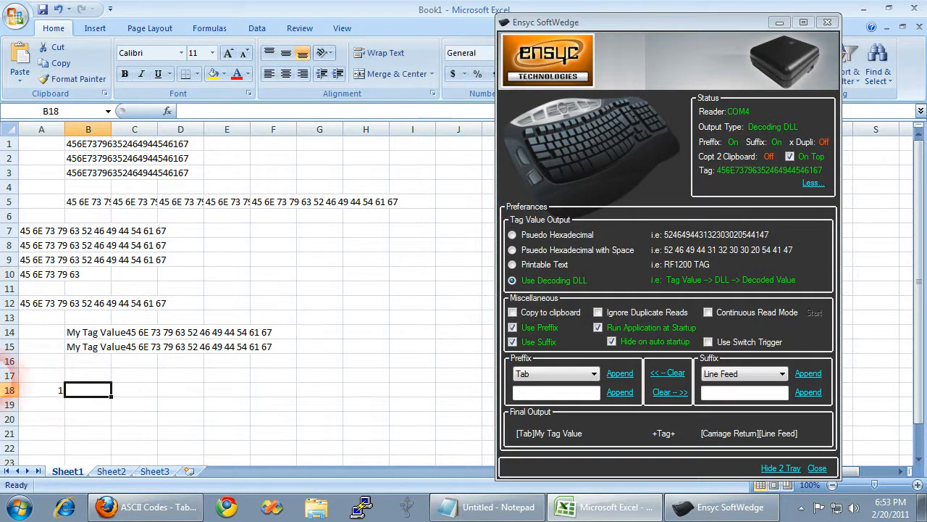
pyautogui.write('Joh')
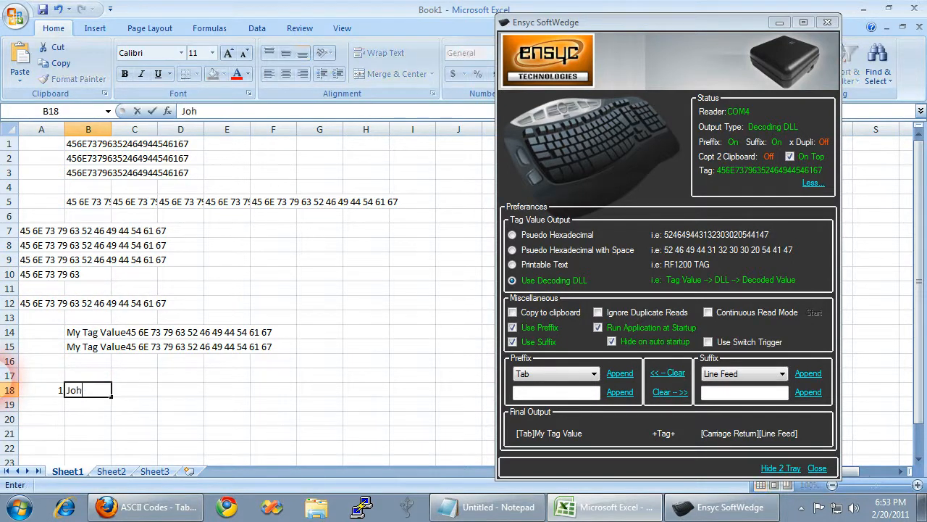
pyautogui.write('n Smith')
pyautogui.press('Return')
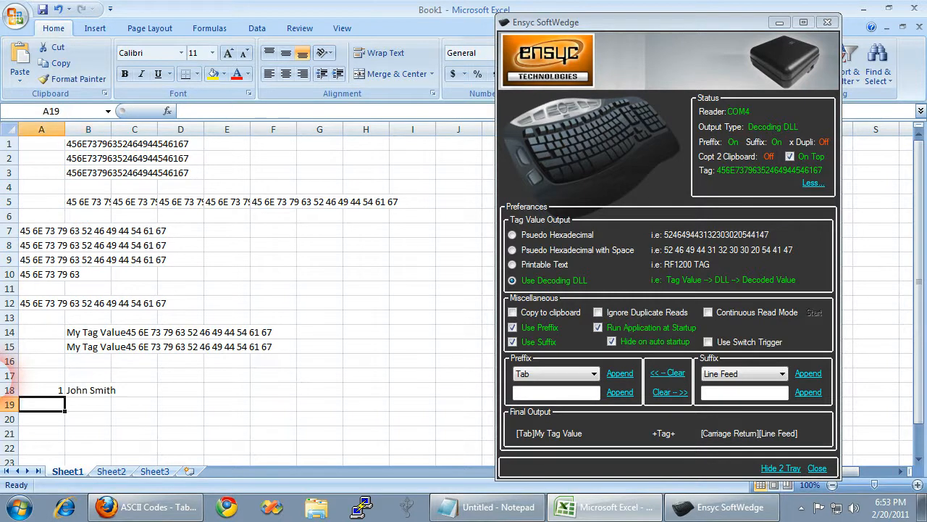
pyautogui.write('1')
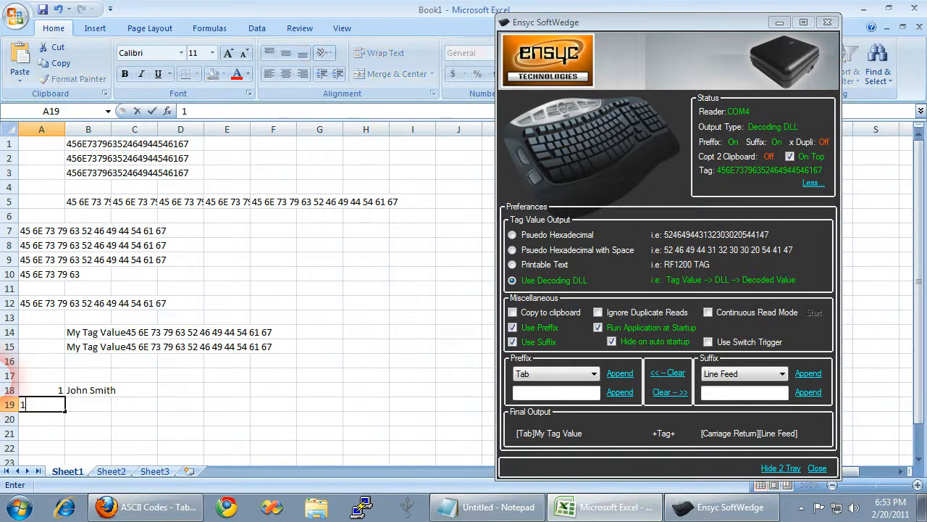
pyautogui.press('Return')
pyautogui.press('Up')
pyautogui.press('Right')
pyautogui.press('Up')
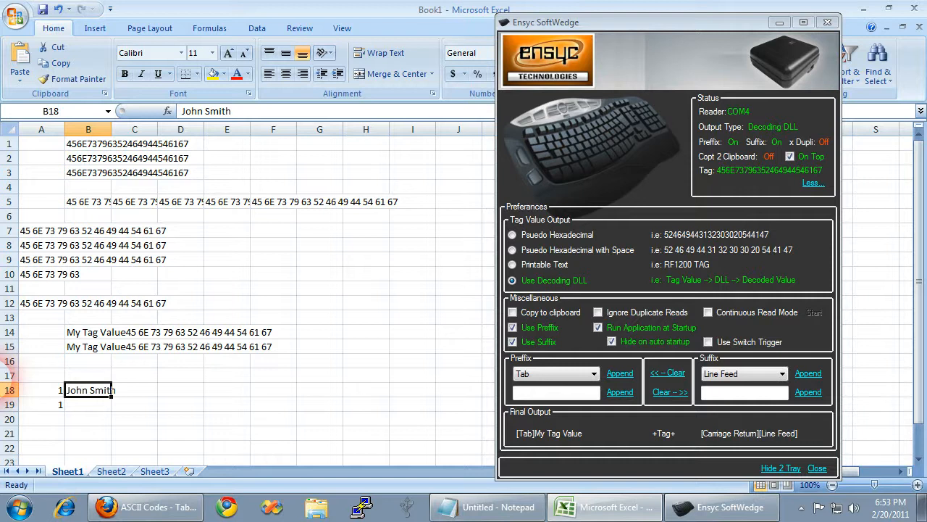
pyautogui.press('Left')
pyautogui.press('Down')
pyautogui.write('11')
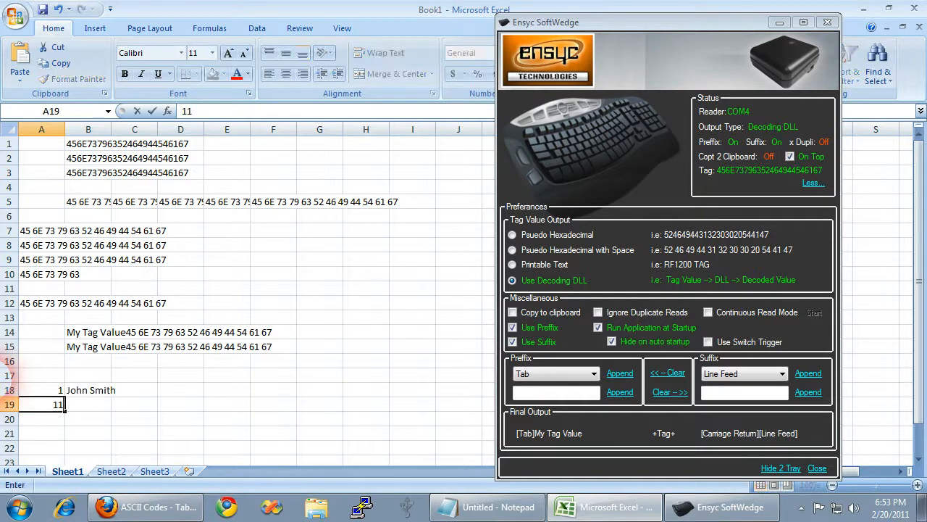
pyautogui.write(' 22 33 44')
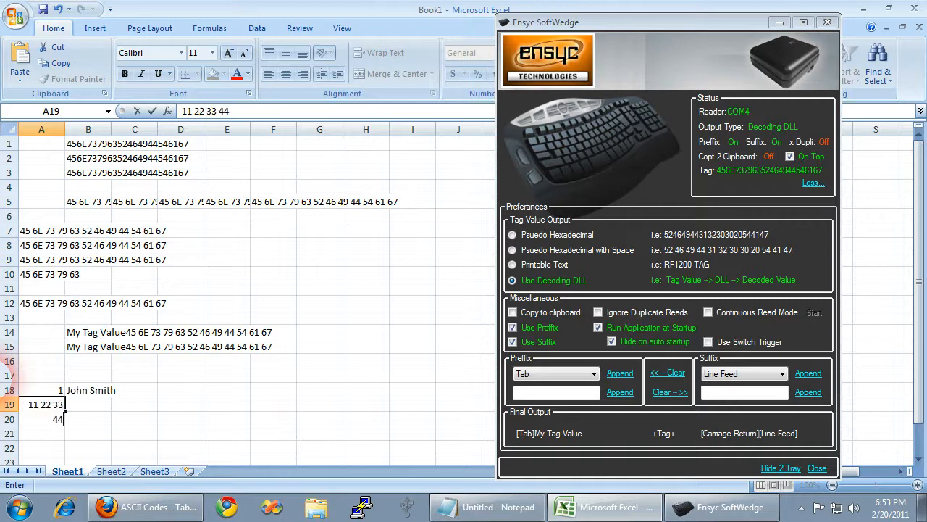
pyautogui.write(' 55')
pyautogui.press('Tab')
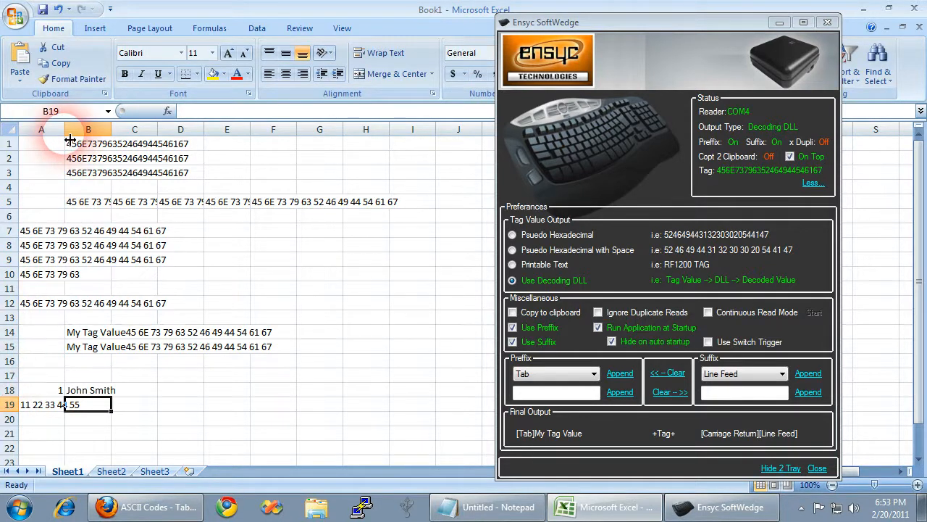
pyautogui.moveTo(69, 137); pyautogui.dragTo(118, 171)
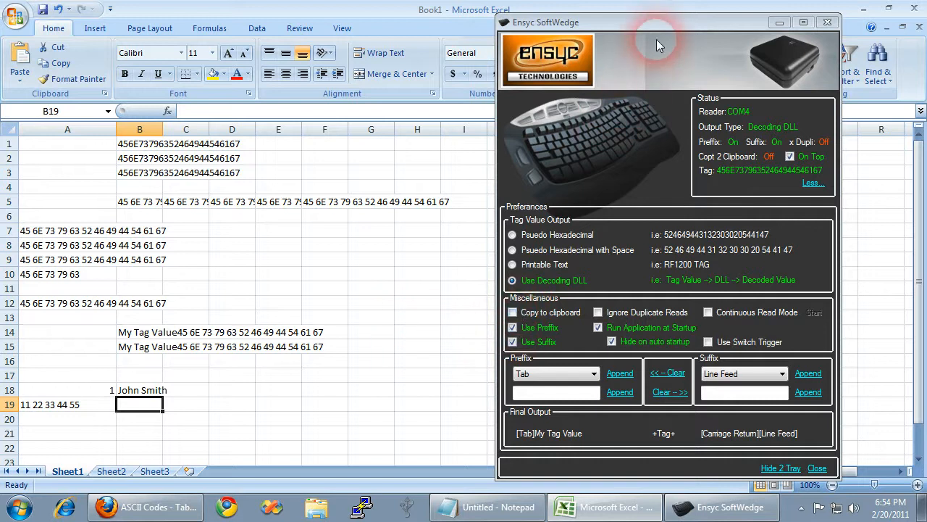
# - Enable Copy to clipboard in SoftWedge and paste the newly read tag into the worksheet starting at cell A21
pyautogui.click(513, 312)
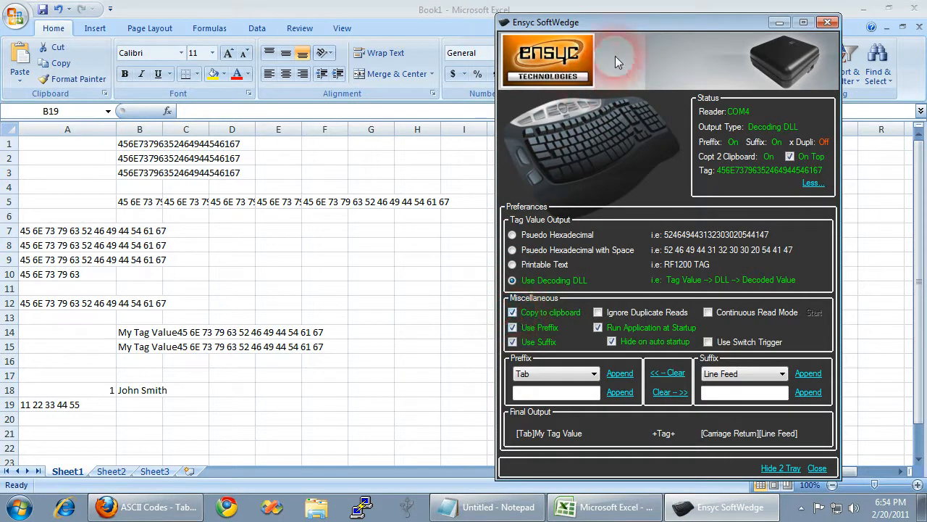
pyautogui.click(650, 30)
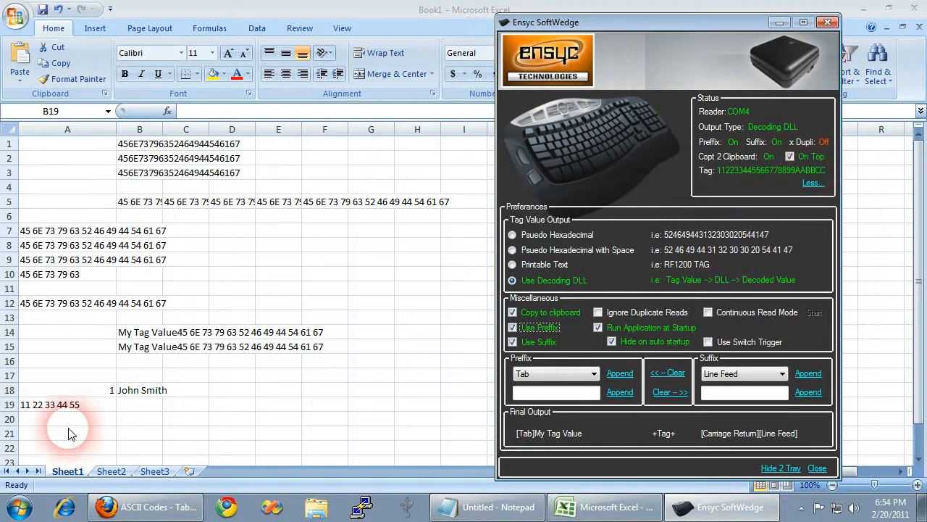
pyautogui.click(49, 433)
pyautogui.rightClick(49, 432)
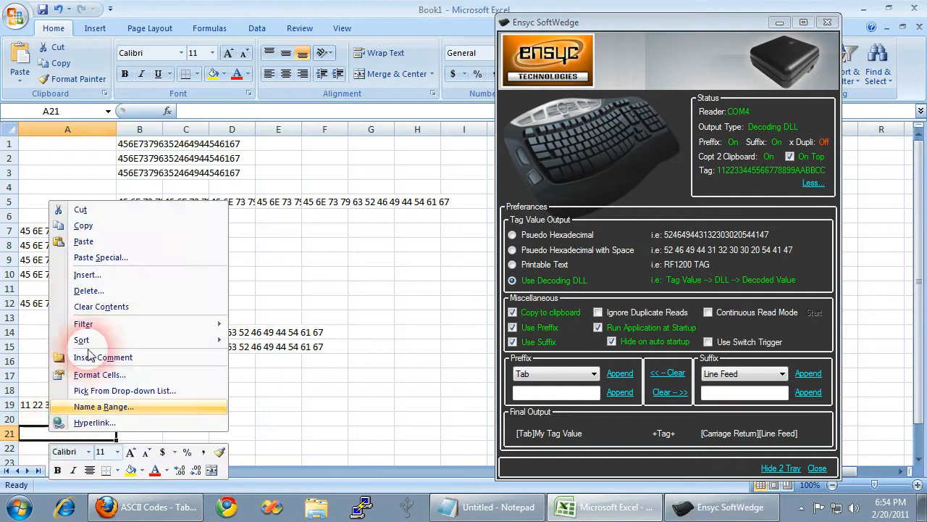
pyautogui.click(108, 245)
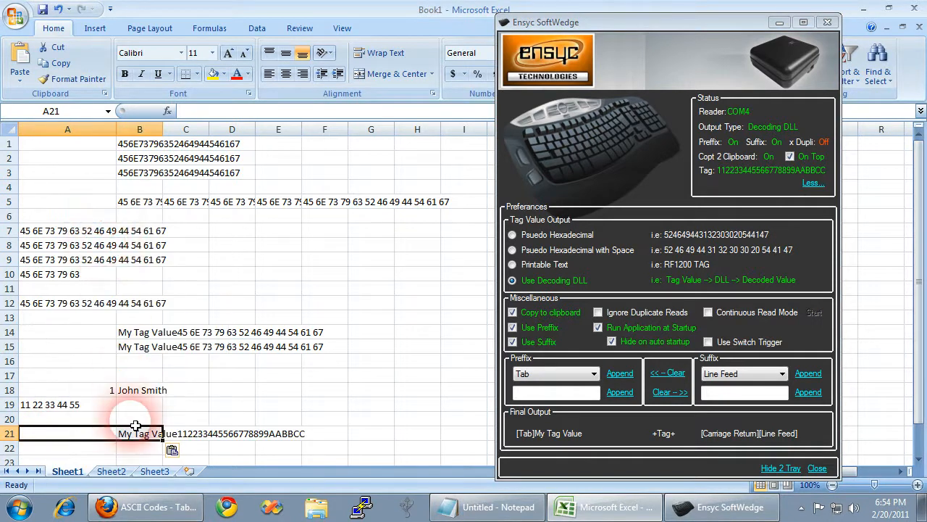
pyautogui.click(185, 433)
pyautogui.click(145, 434)
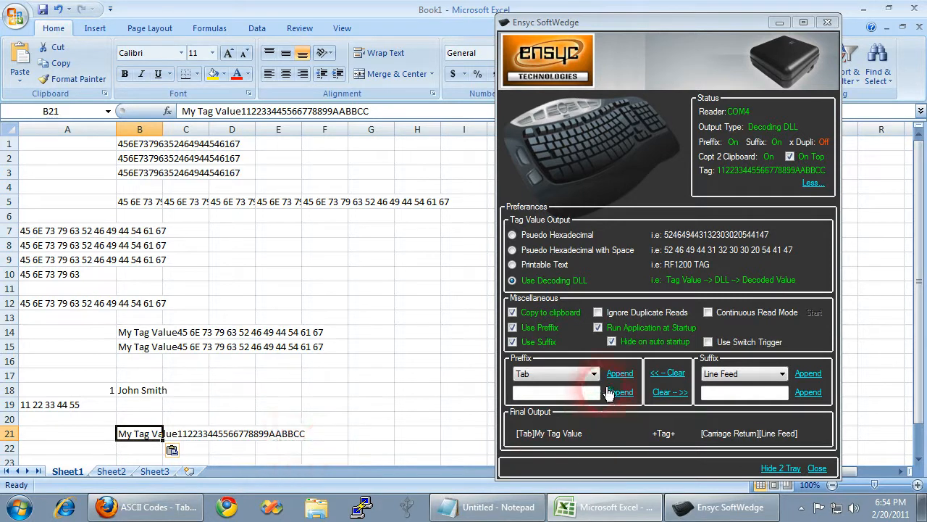
# - Turn off Use Prefix and Use Suffix in SoftWedge, and return to the worksheet
pyautogui.click(513, 328)
pyautogui.click(513, 341)
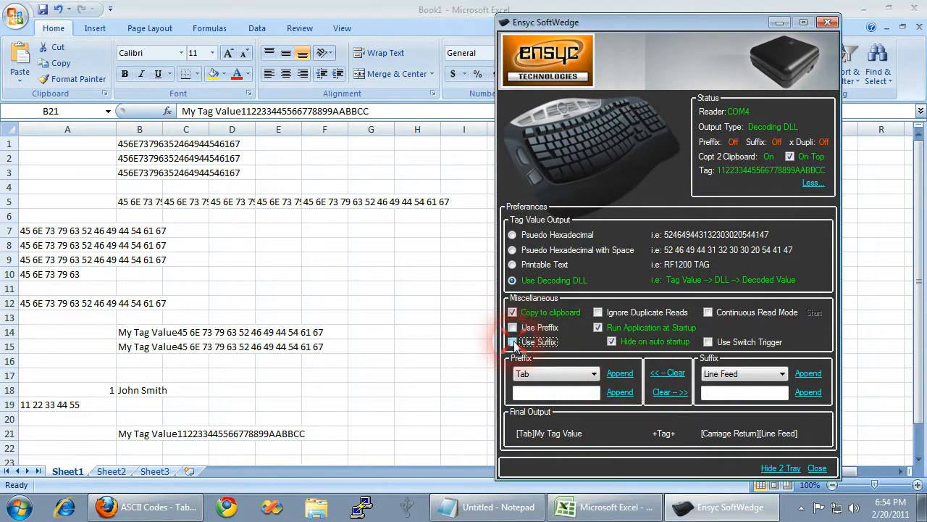
pyautogui.click(246, 438)
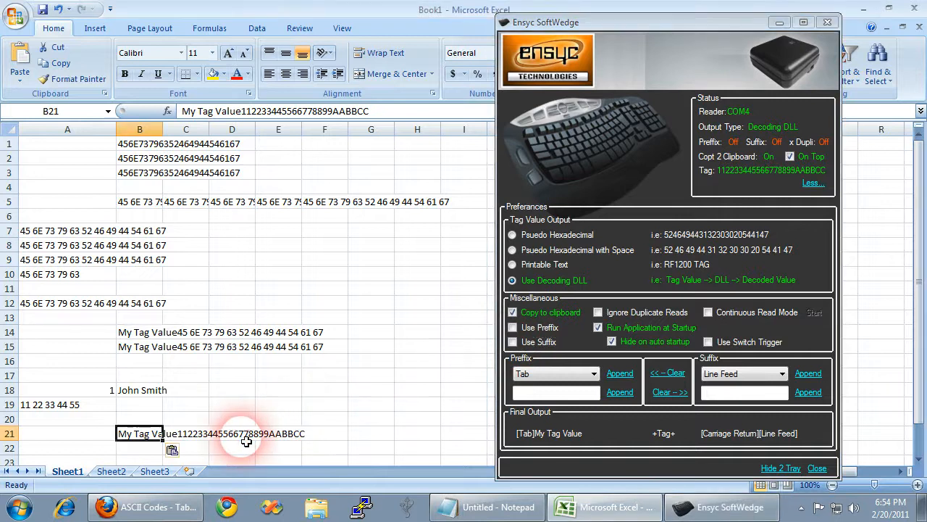